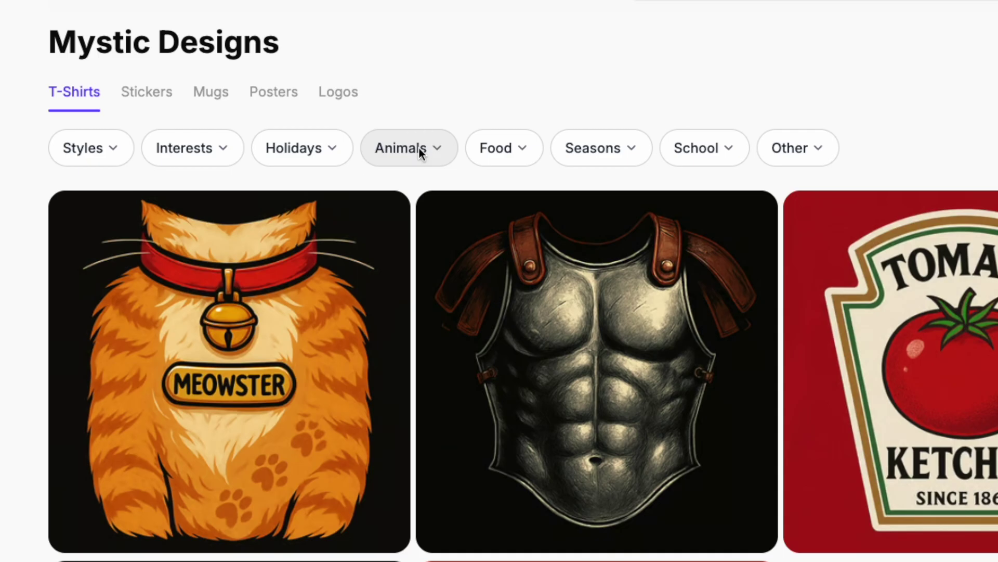
Step: Filter the T-shirt templates by the Raccoon animal category and look through the styles and slogans of the designs
{"action": "left_click", "coordinate": [424, 246]}
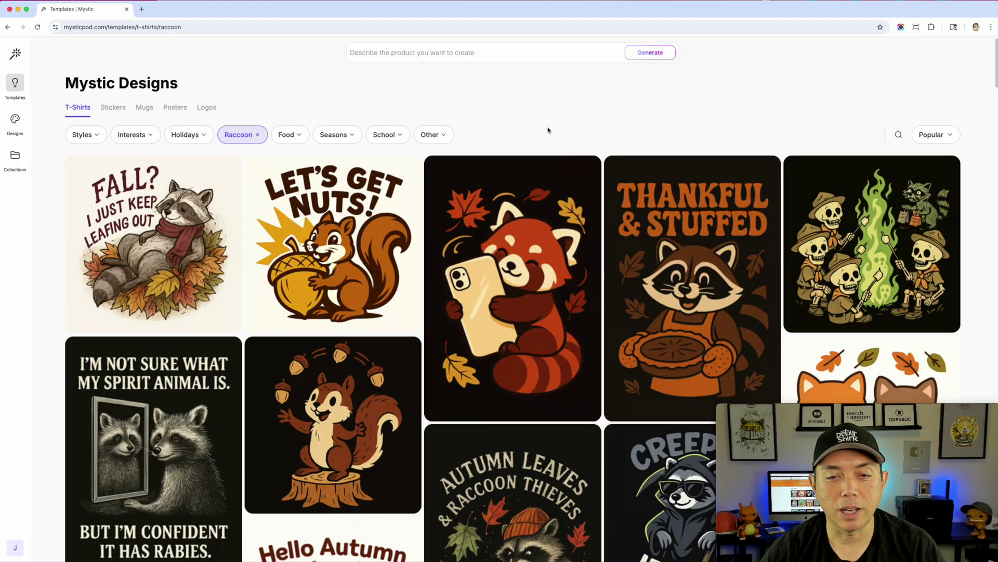
{"action": "scroll", "coordinate": [560, 216], "scroll_direction": "down", "scroll_amount": 2}
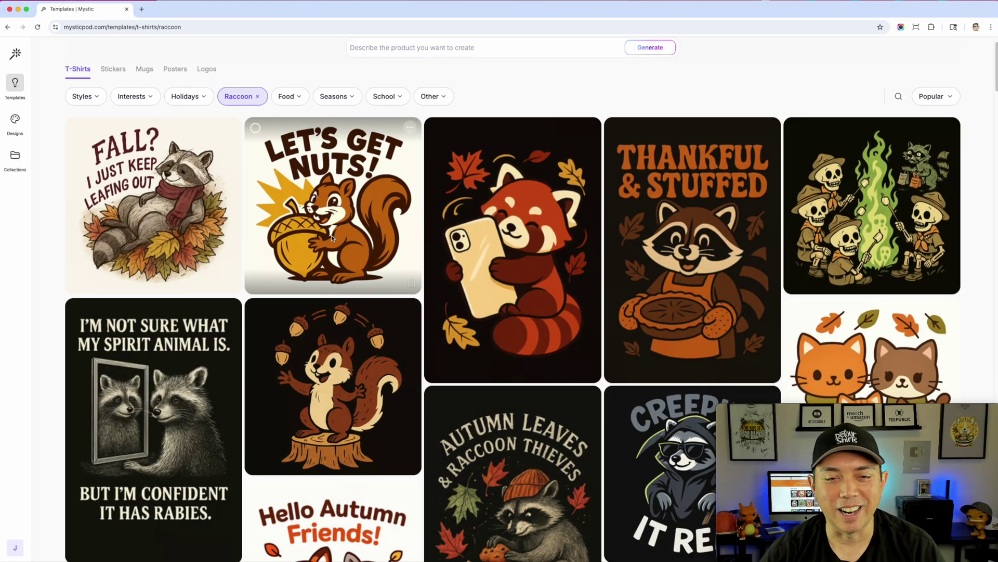
{"action": "scroll", "coordinate": [572, 217], "scroll_direction": "down", "scroll_amount": 5}
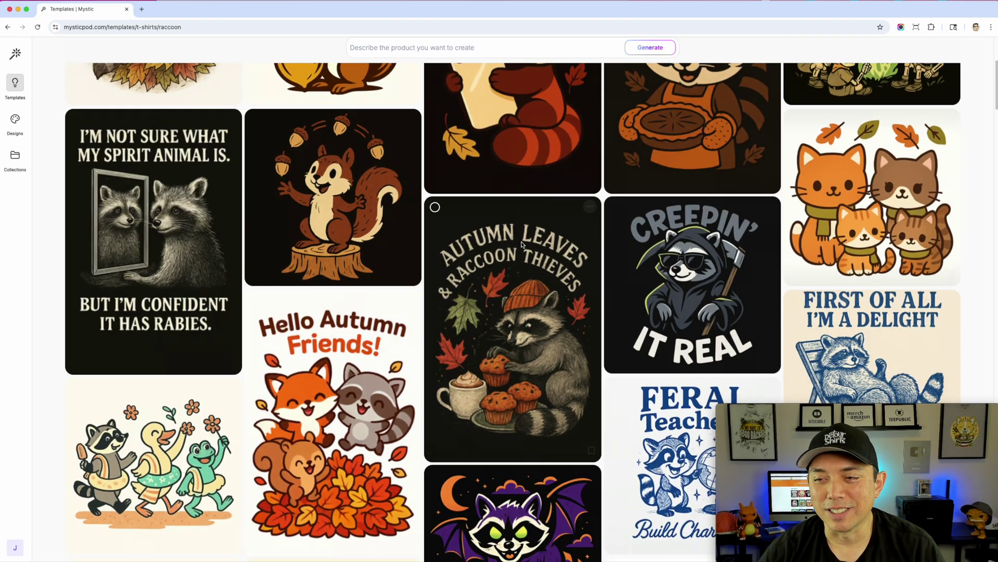
{"action": "scroll", "coordinate": [525, 247], "scroll_direction": "down", "scroll_amount": 3}
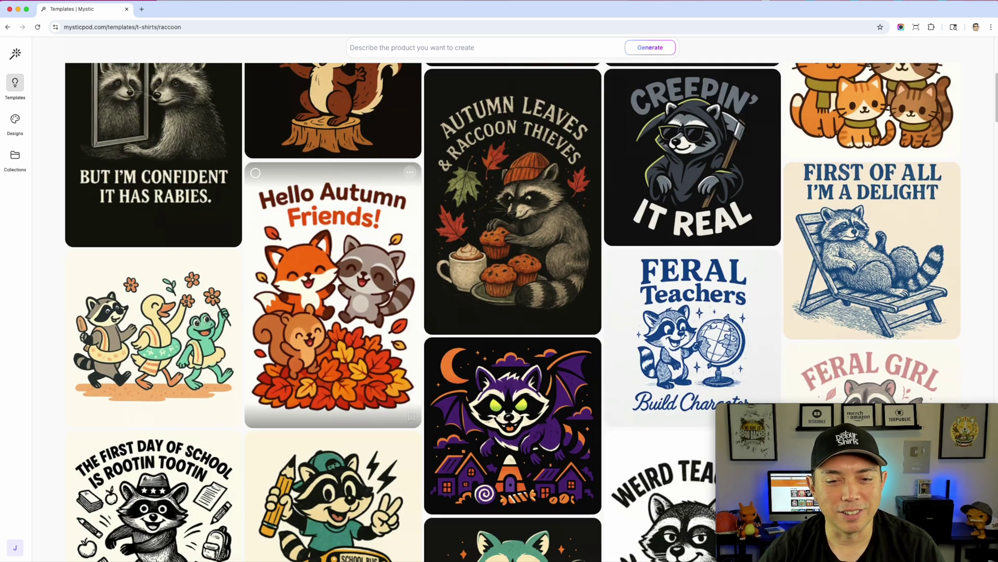
{"action": "scroll", "coordinate": [414, 289], "scroll_direction": "down", "scroll_amount": 7}
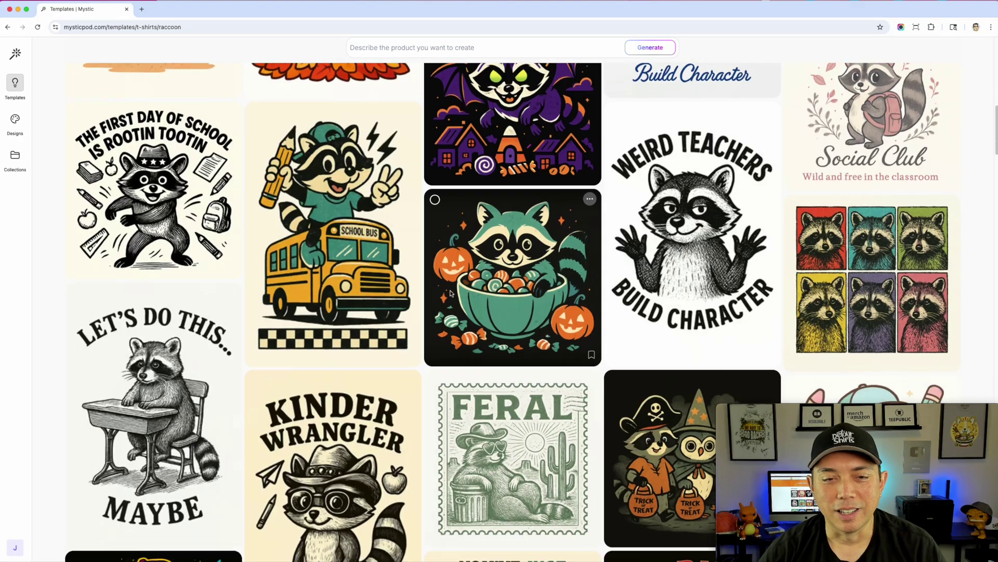
{"action": "scroll", "coordinate": [451, 292], "scroll_direction": "down", "scroll_amount": 5}
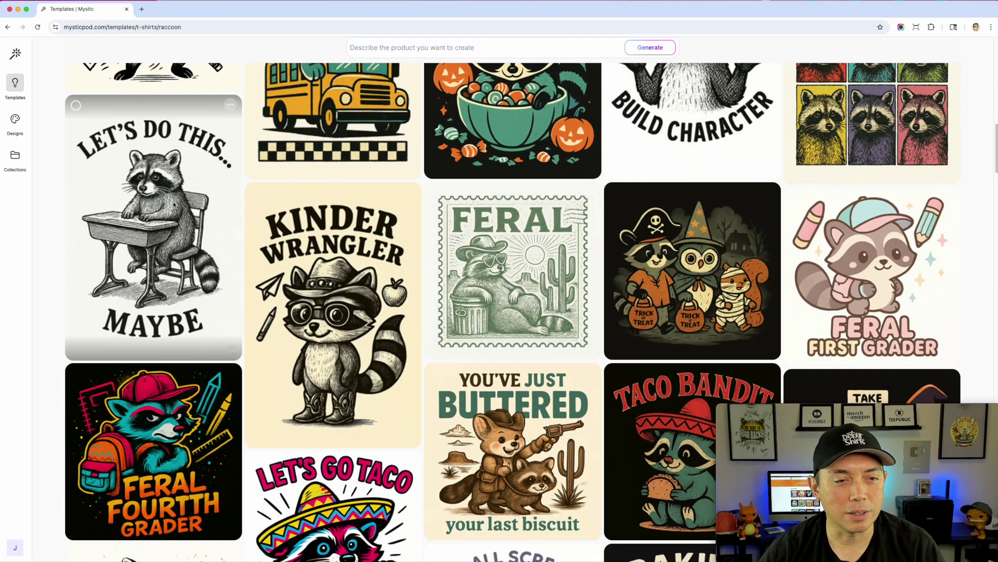
{"action": "scroll", "coordinate": [156, 198], "scroll_direction": "down", "scroll_amount": 1}
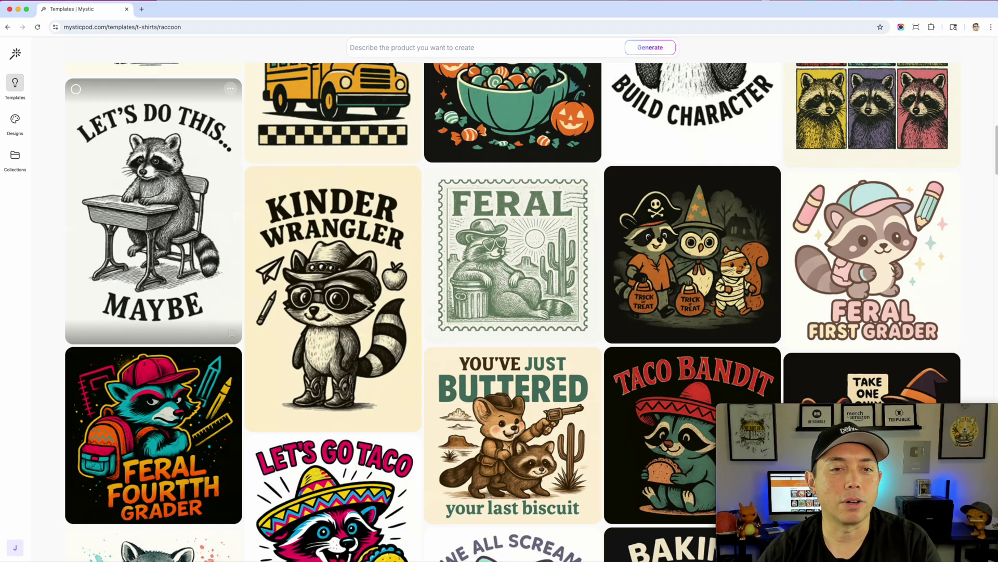
{"action": "scroll", "coordinate": [192, 242], "scroll_direction": "down", "scroll_amount": 8}
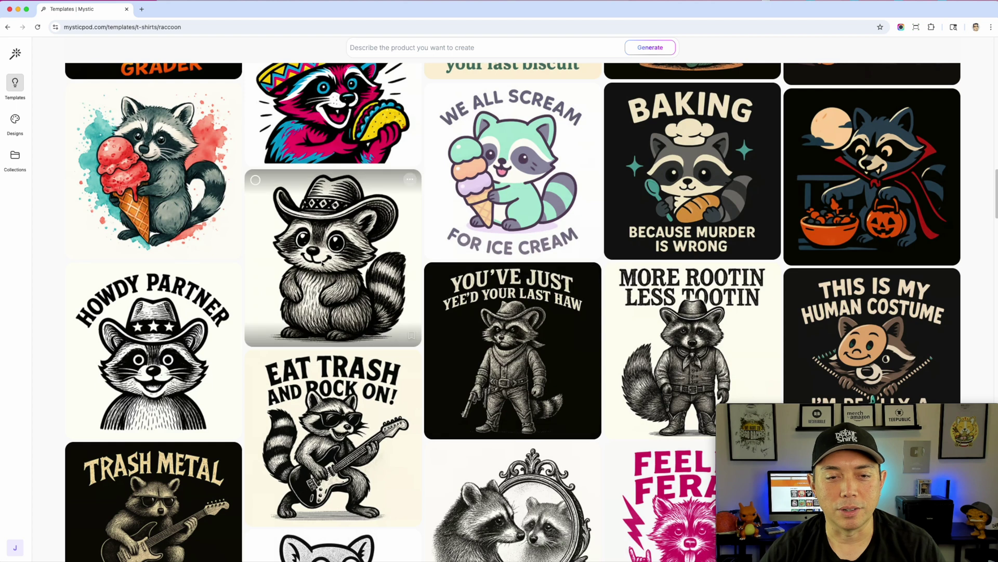
{"action": "scroll", "coordinate": [321, 275], "scroll_direction": "down", "scroll_amount": 3}
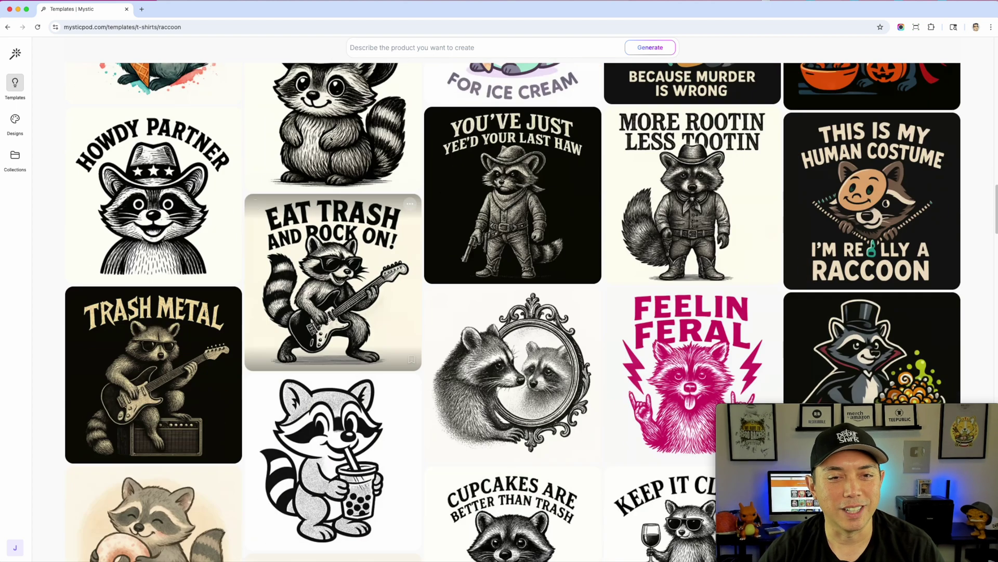
{"action": "scroll", "coordinate": [325, 112], "scroll_direction": "down", "scroll_amount": 2}
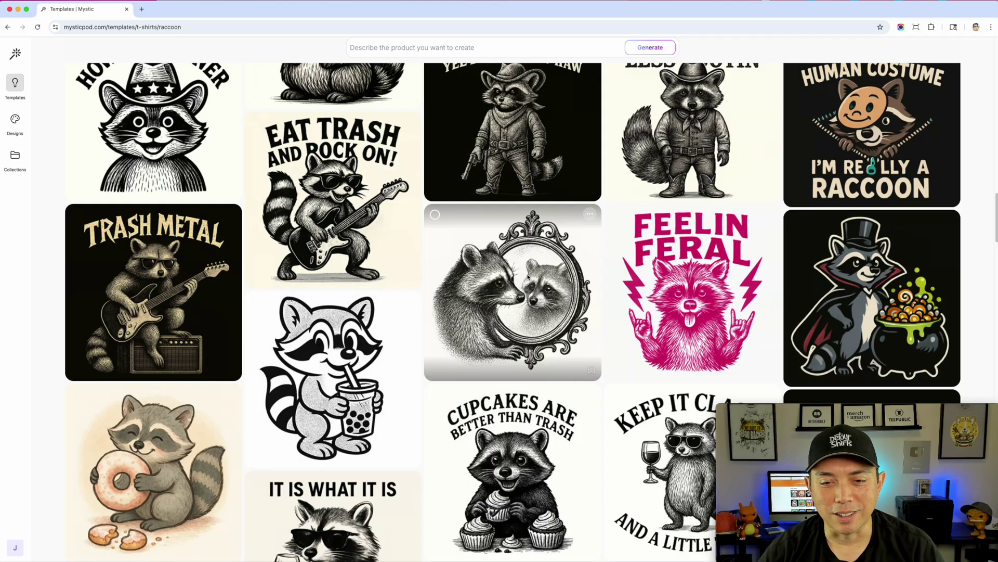
{"action": "scroll", "coordinate": [541, 290], "scroll_direction": "down", "scroll_amount": 5}
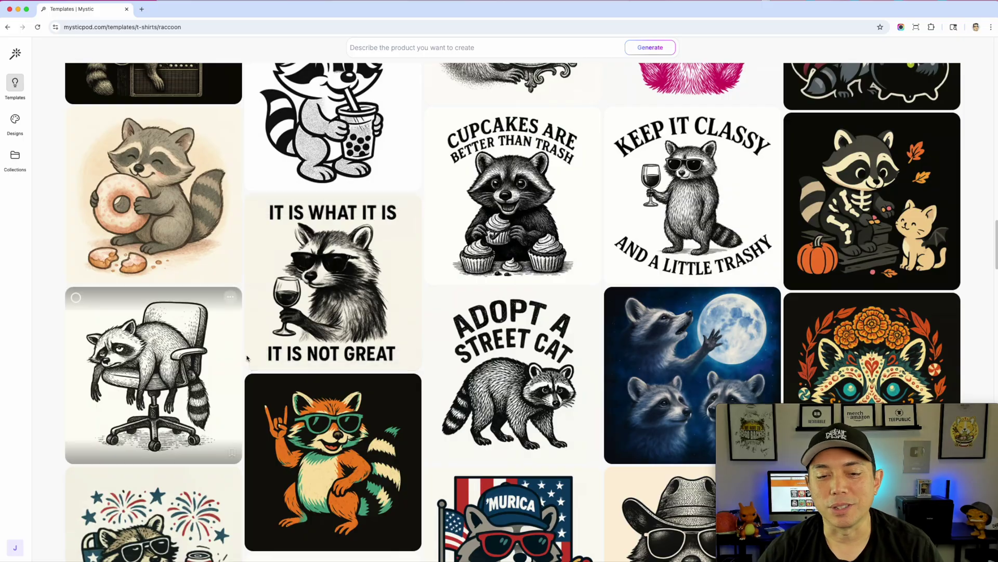
{"action": "scroll", "coordinate": [178, 330], "scroll_direction": "up", "scroll_amount": 2}
{"action": "scroll", "coordinate": [367, 333], "scroll_direction": "down", "scroll_amount": 10}
{"action": "scroll", "coordinate": [367, 333], "scroll_direction": "down", "scroll_amount": 15}
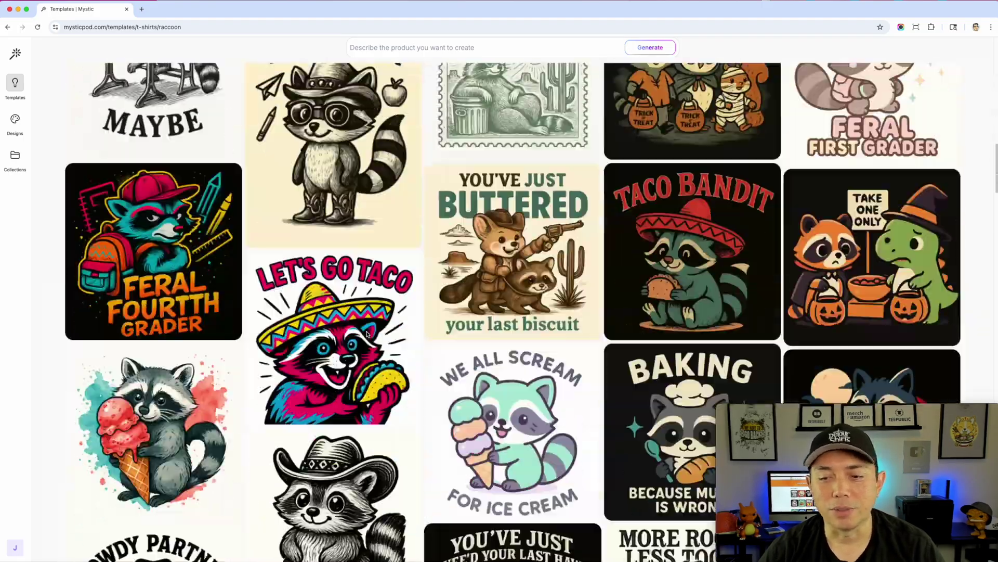
{"action": "scroll", "coordinate": [367, 334], "scroll_direction": "down", "scroll_amount": 2}
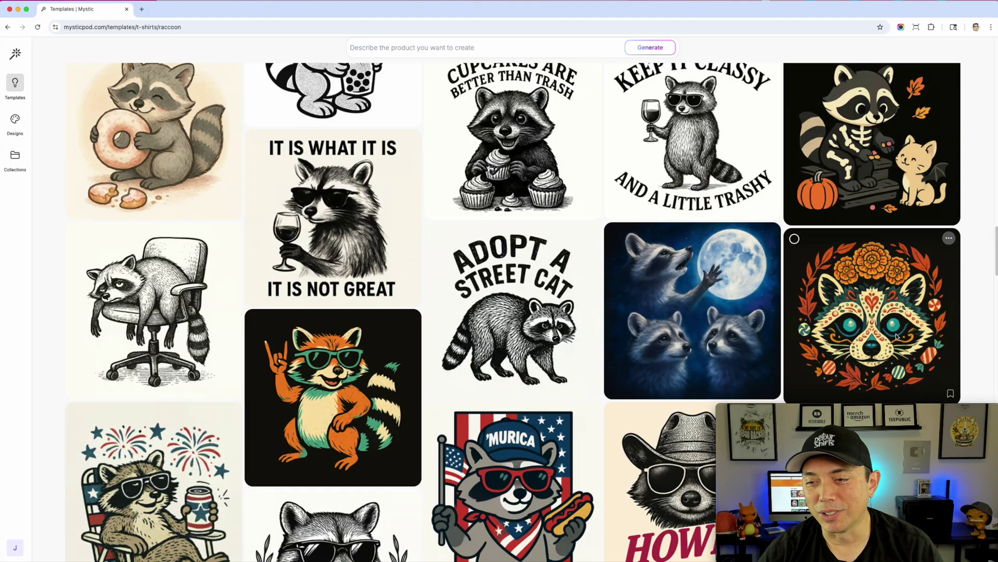
{"action": "scroll", "coordinate": [897, 337], "scroll_direction": "down", "scroll_amount": 1}
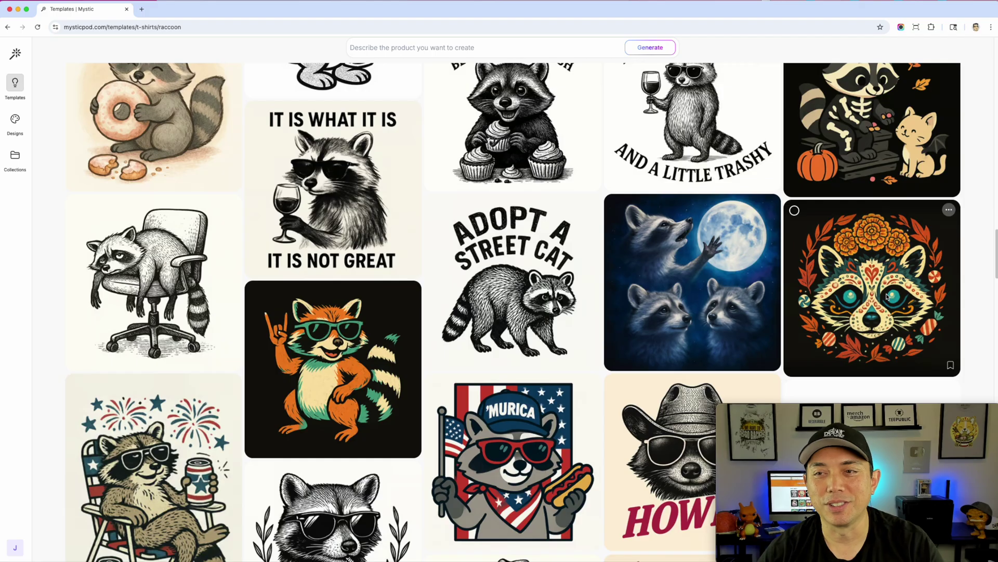
{"action": "scroll", "coordinate": [887, 296], "scroll_direction": "down", "scroll_amount": 10}
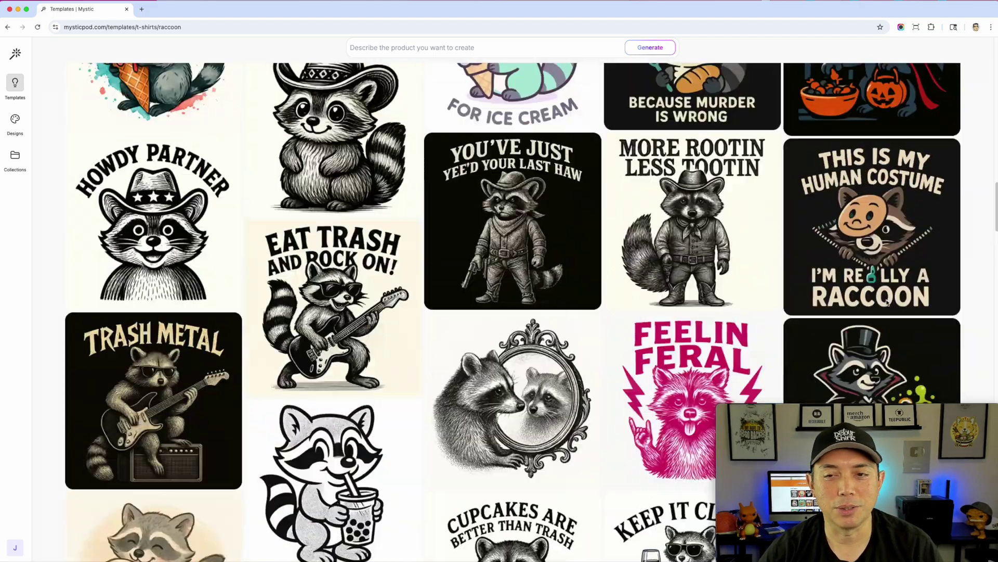
{"action": "scroll", "coordinate": [887, 302], "scroll_direction": "up", "scroll_amount": 15}
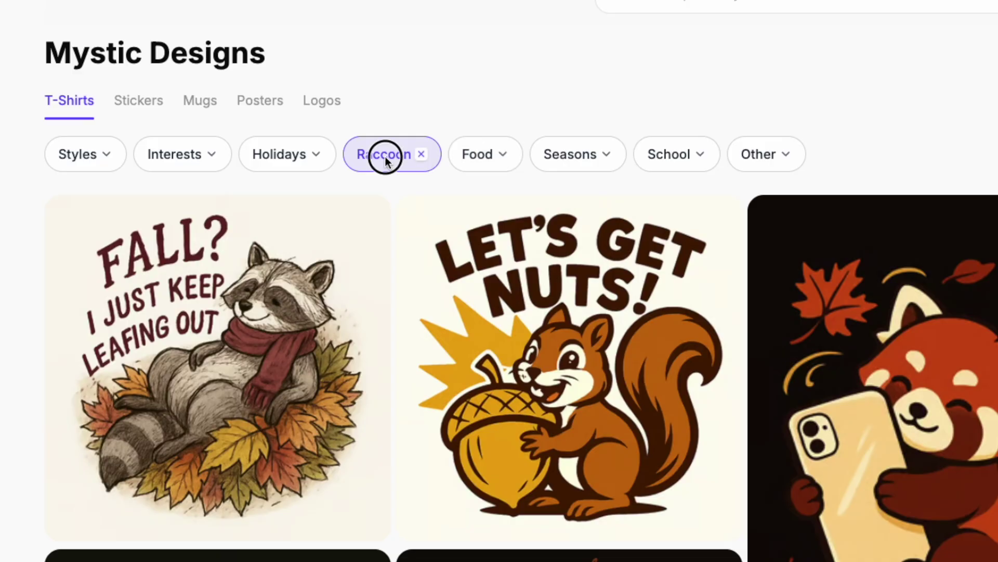
Step: Check the other animal categories, clear the Raccoon filter and filter the T-shirt templates by the Coffee food category
{"action": "left_click", "coordinate": [385, 156]}
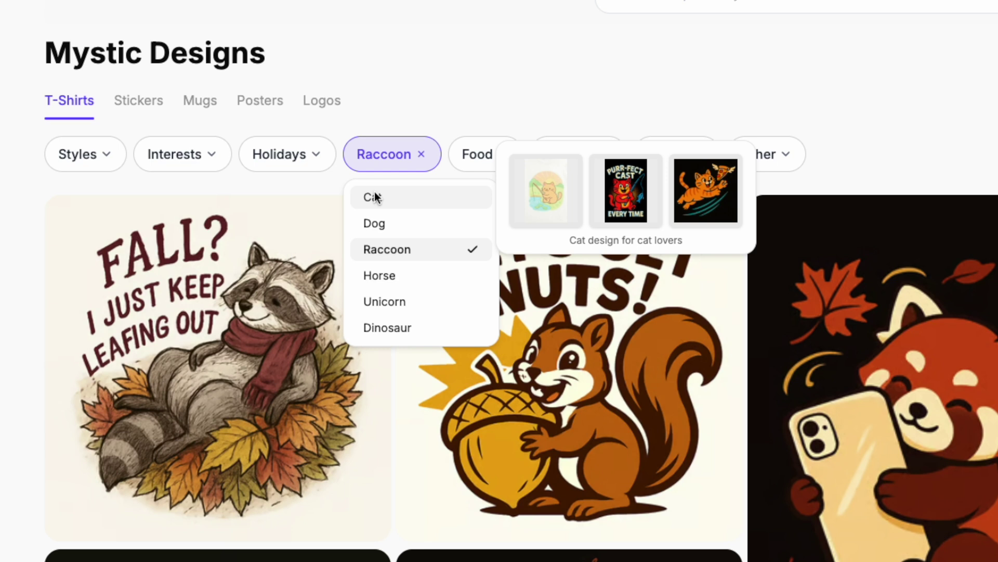
{"action": "mouse_move", "coordinate": [378, 221]}
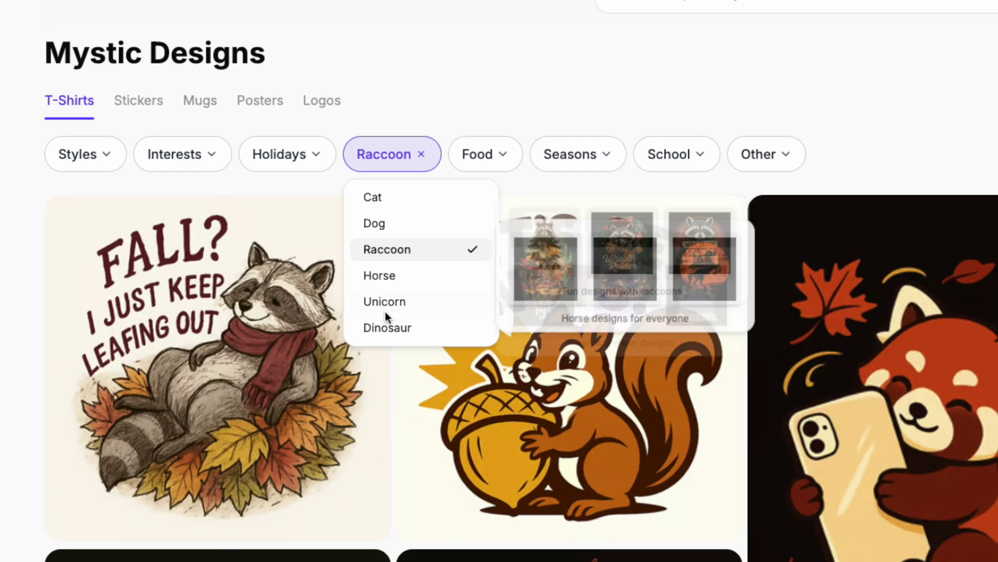
{"action": "left_click", "coordinate": [420, 154]}
{"action": "left_click", "coordinate": [479, 152]}
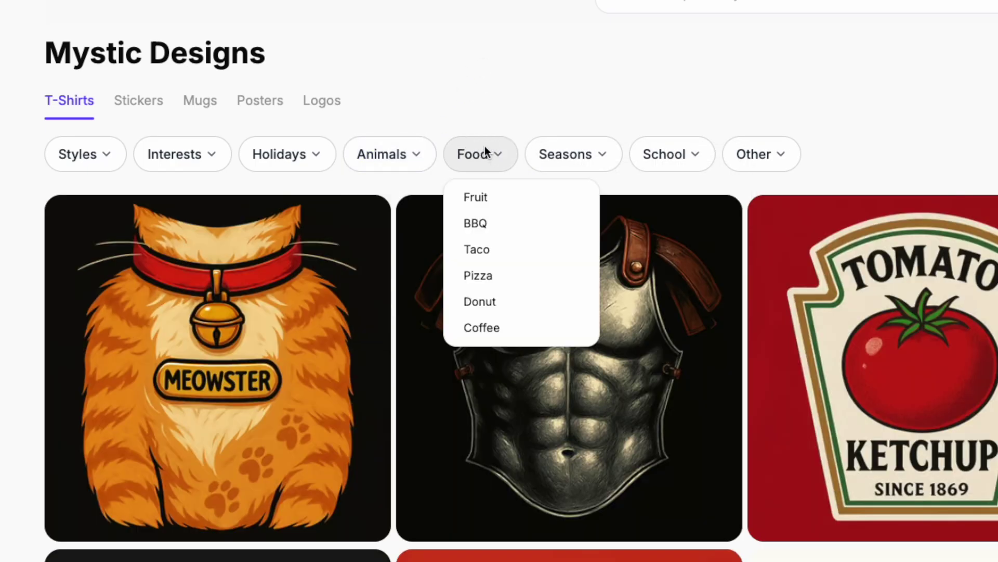
{"action": "left_click", "coordinate": [491, 327]}
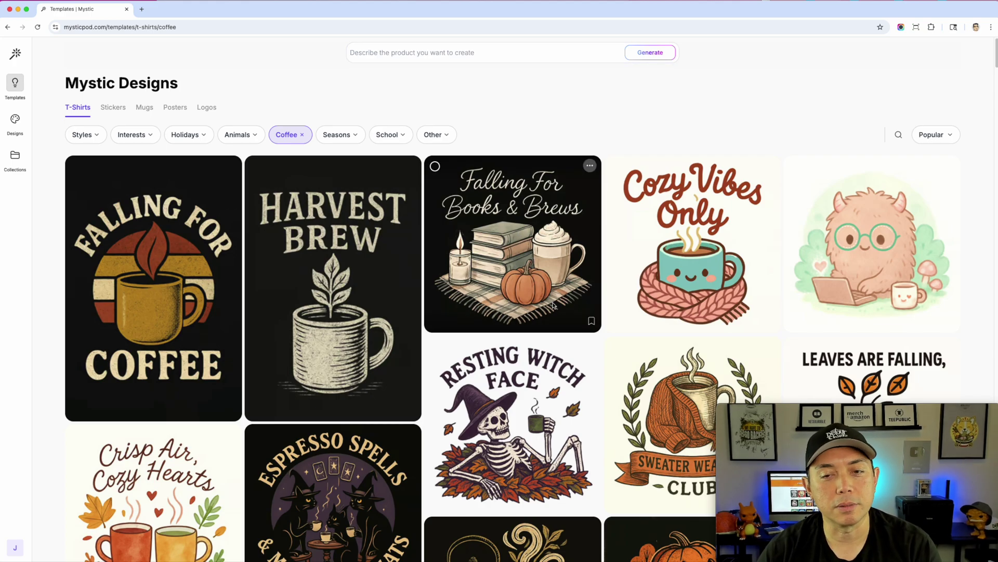
Step: Examine the coffee-themed T-shirt designs for their themes, slogans and illustration styles
{"action": "scroll", "coordinate": [540, 229], "scroll_direction": "down", "scroll_amount": 1}
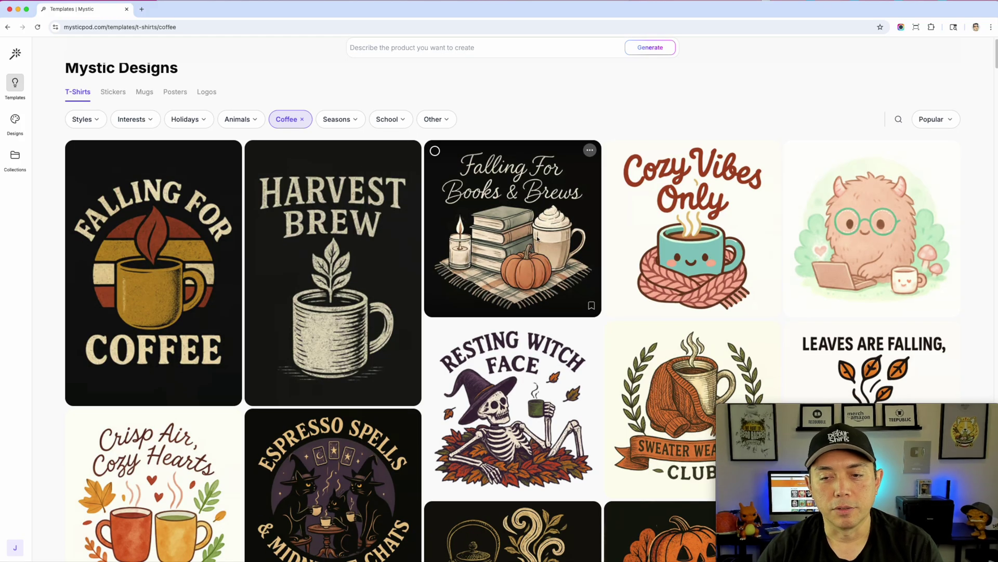
{"action": "scroll", "coordinate": [544, 224], "scroll_direction": "down", "scroll_amount": 6}
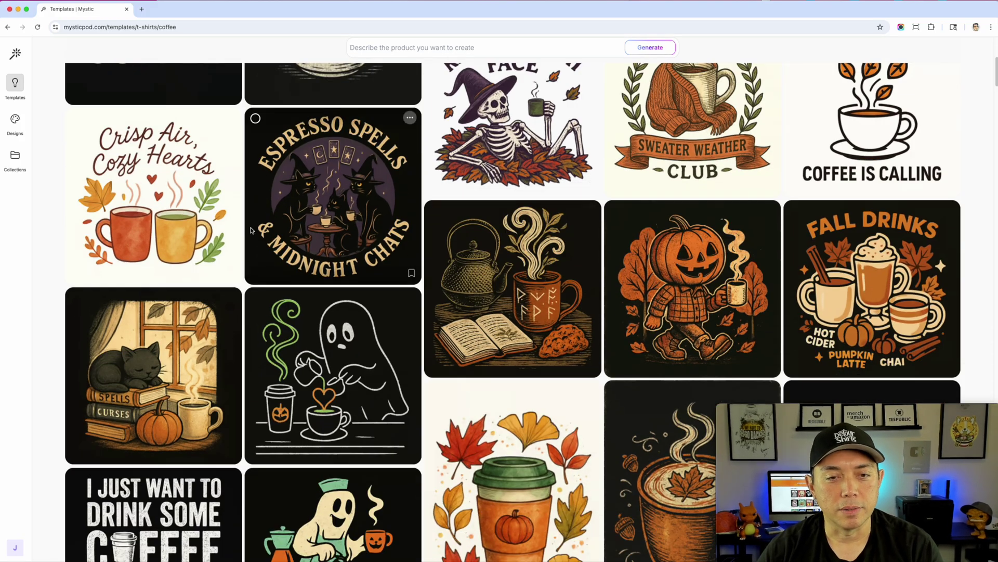
{"action": "scroll", "coordinate": [320, 256], "scroll_direction": "down", "scroll_amount": 4}
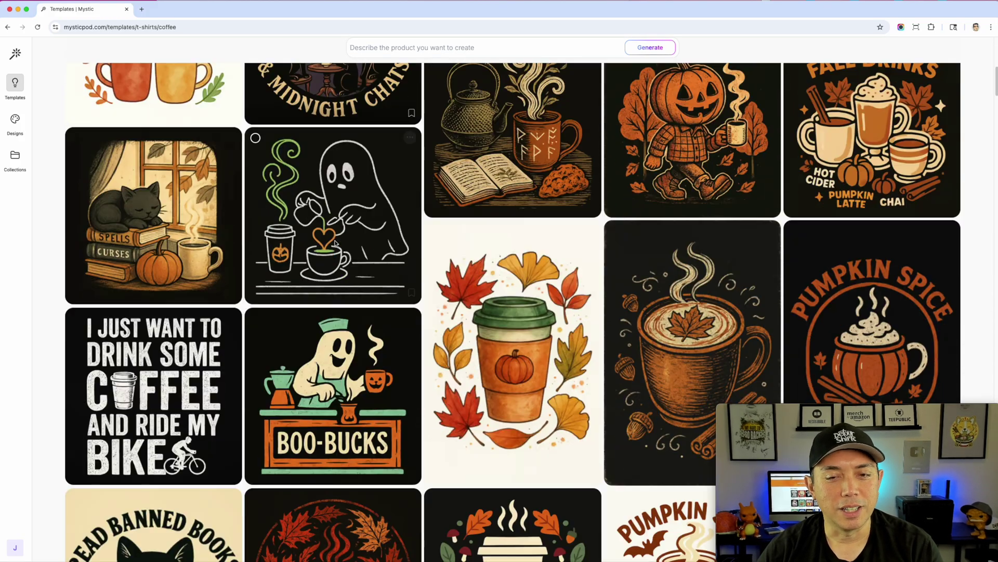
{"action": "scroll", "coordinate": [589, 192], "scroll_direction": "up", "scroll_amount": 3}
{"action": "scroll", "coordinate": [292, 261], "scroll_direction": "down", "scroll_amount": 1}
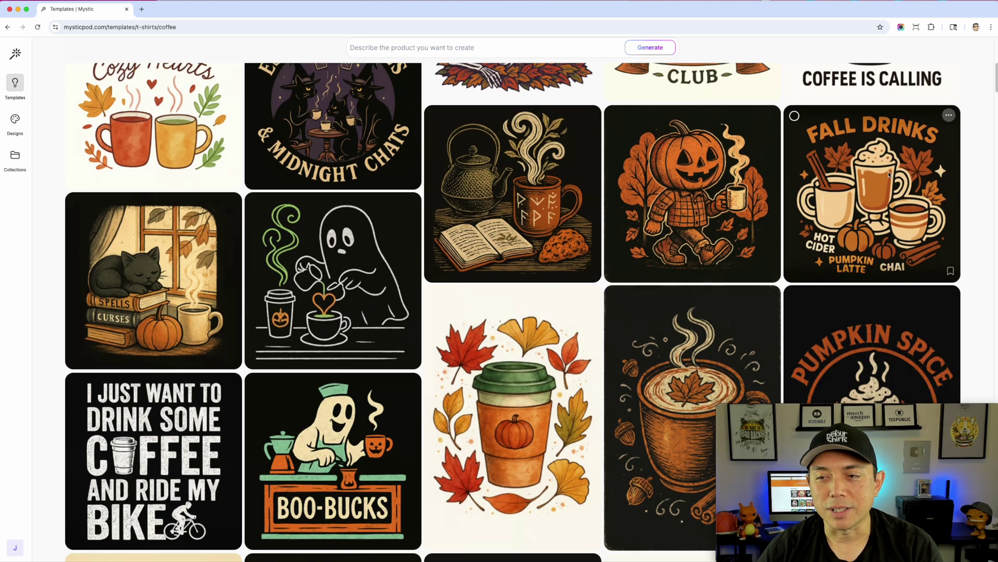
{"action": "scroll", "coordinate": [327, 286], "scroll_direction": "down", "scroll_amount": 4}
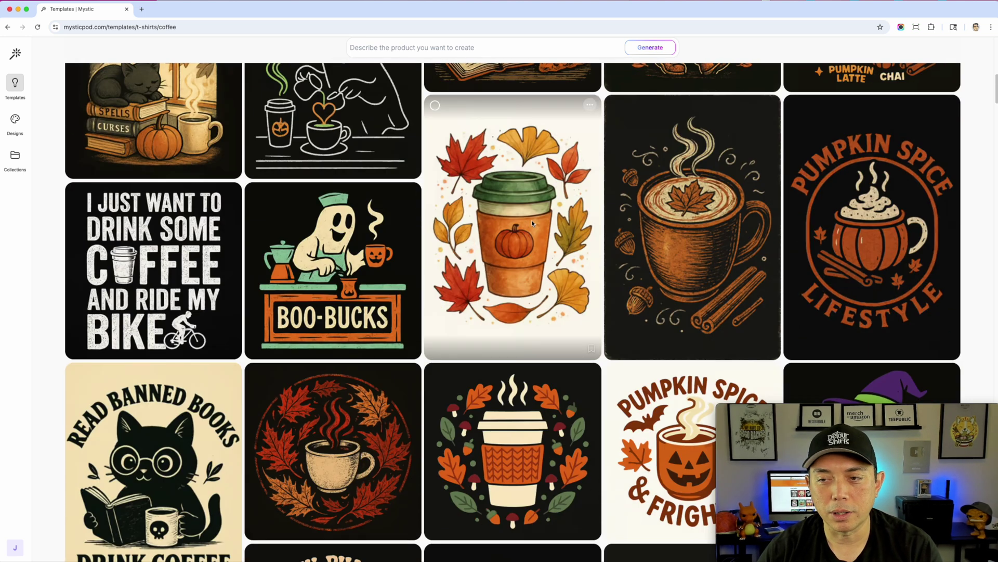
{"action": "scroll", "coordinate": [533, 223], "scroll_direction": "down", "scroll_amount": 2}
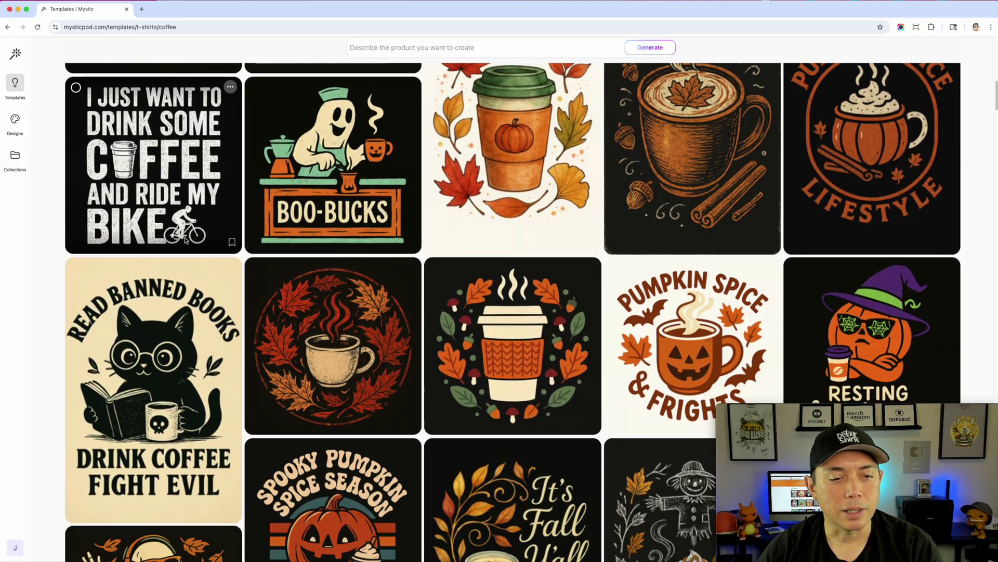
{"action": "scroll", "coordinate": [312, 244], "scroll_direction": "down", "scroll_amount": 3}
{"action": "scroll", "coordinate": [539, 250], "scroll_direction": "down", "scroll_amount": 3}
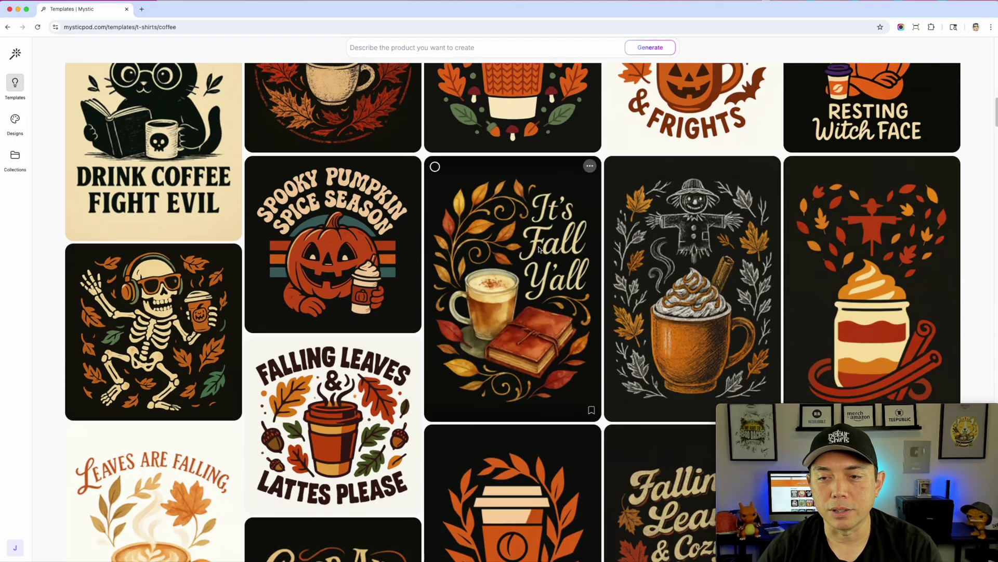
{"action": "scroll", "coordinate": [538, 250], "scroll_direction": "down", "scroll_amount": 10}
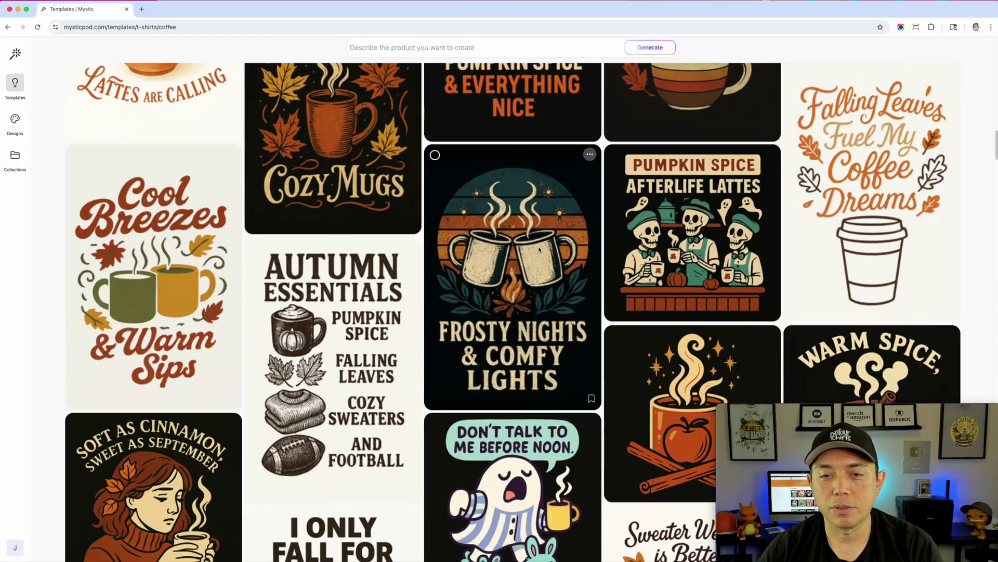
{"action": "scroll", "coordinate": [538, 249], "scroll_direction": "down", "scroll_amount": 15}
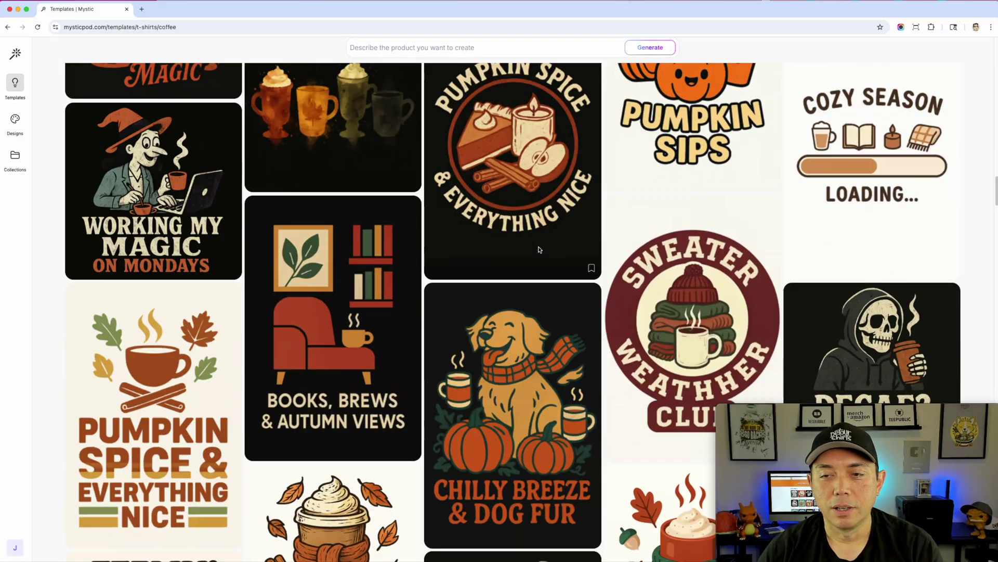
{"action": "scroll", "coordinate": [539, 249], "scroll_direction": "down", "scroll_amount": 9}
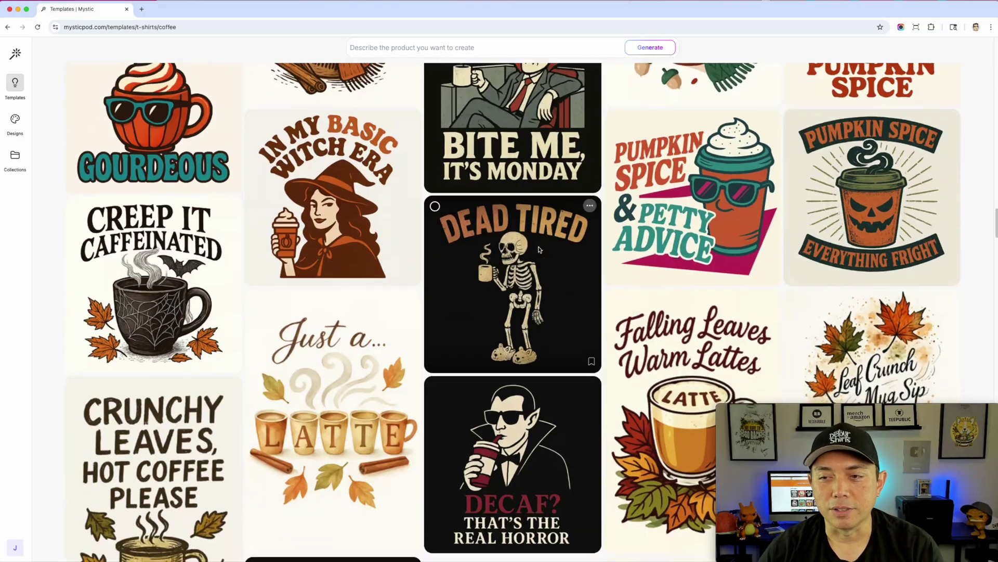
{"action": "scroll", "coordinate": [538, 250], "scroll_direction": "down", "scroll_amount": 15}
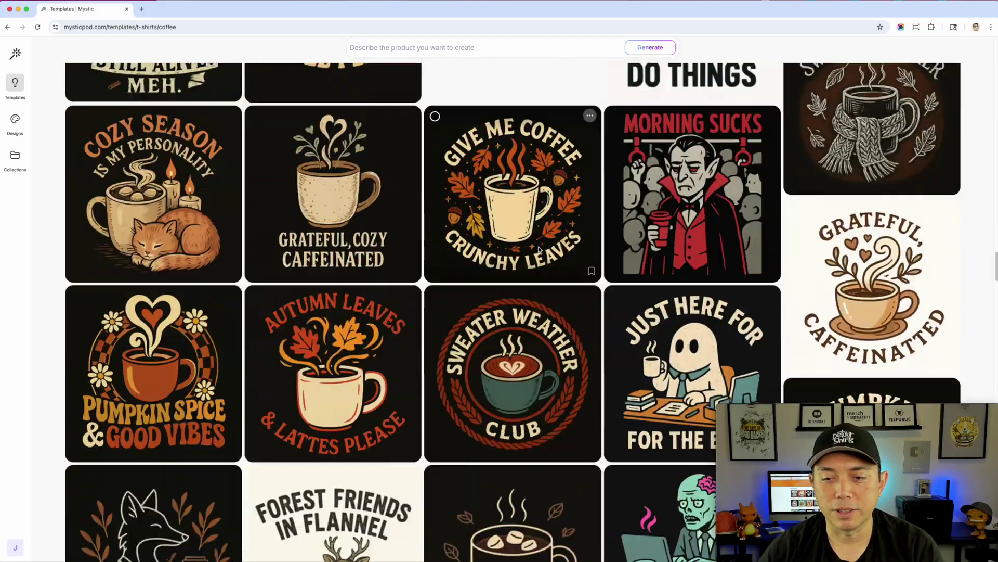
{"action": "scroll", "coordinate": [538, 249], "scroll_direction": "down", "scroll_amount": 20}
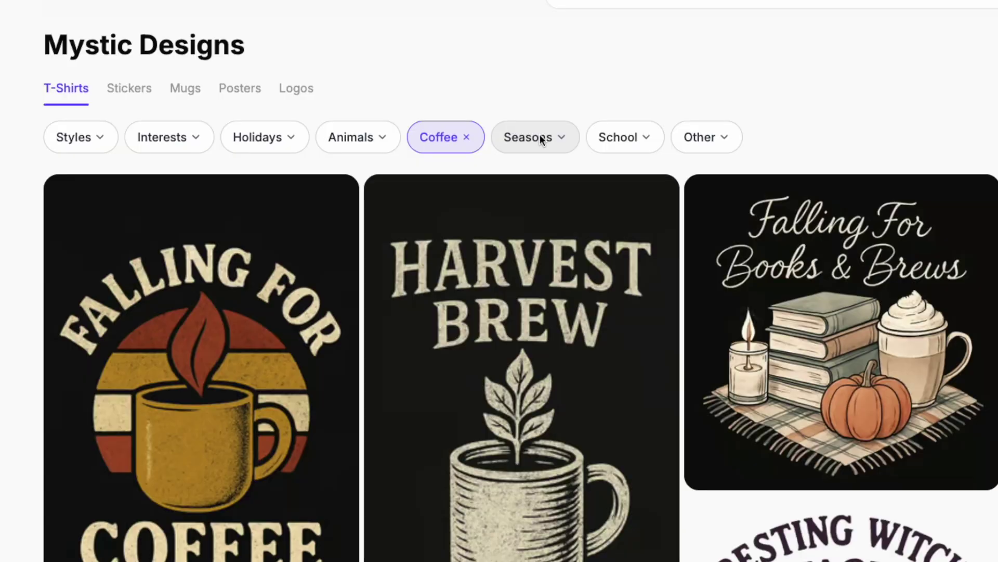
Step: Switch the T-shirt template filter to the Fall season and look through the designs
{"action": "left_click", "coordinate": [540, 136]}
{"action": "mouse_move", "coordinate": [541, 201]}
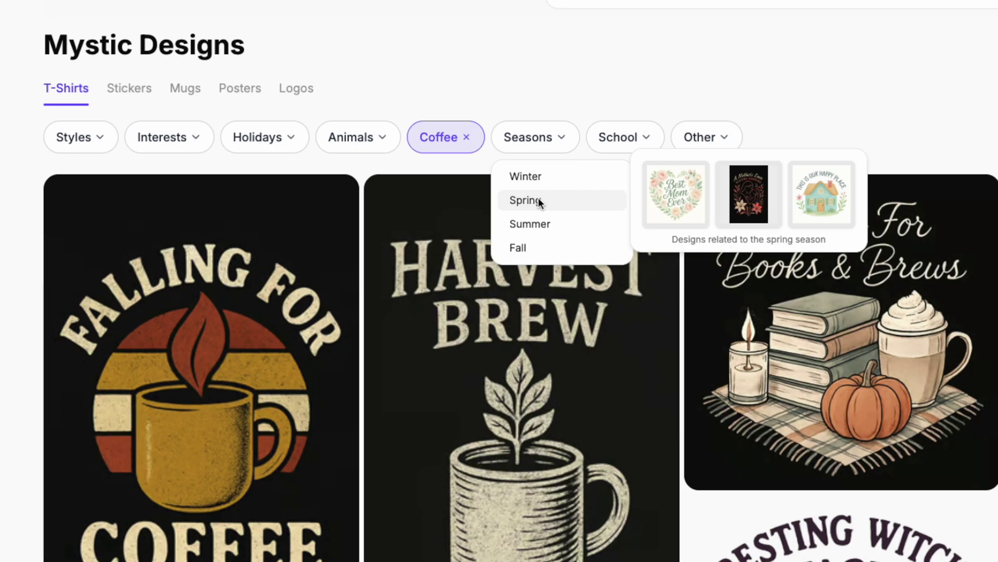
{"action": "left_click", "coordinate": [519, 247]}
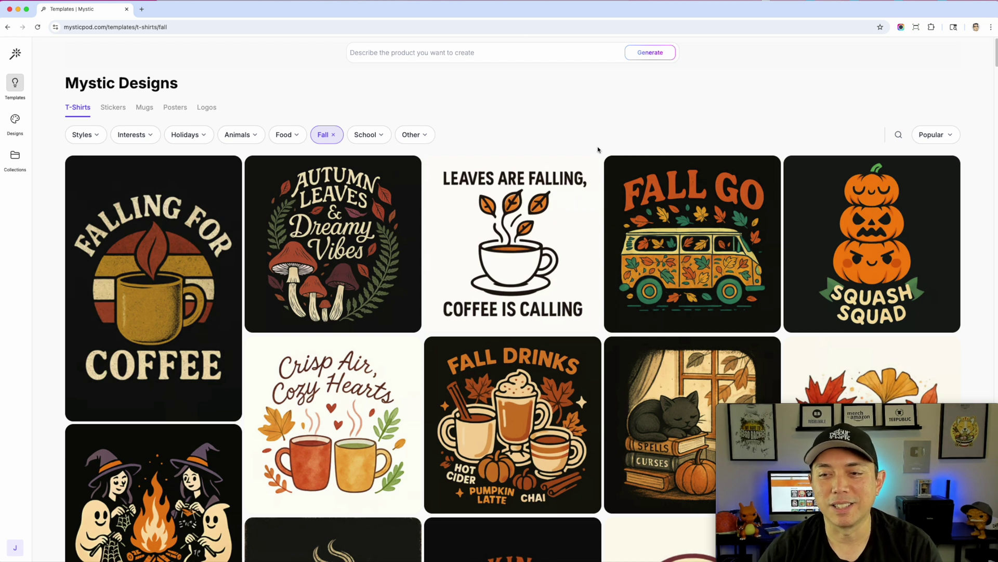
{"action": "scroll", "coordinate": [597, 143], "scroll_direction": "down", "scroll_amount": 7}
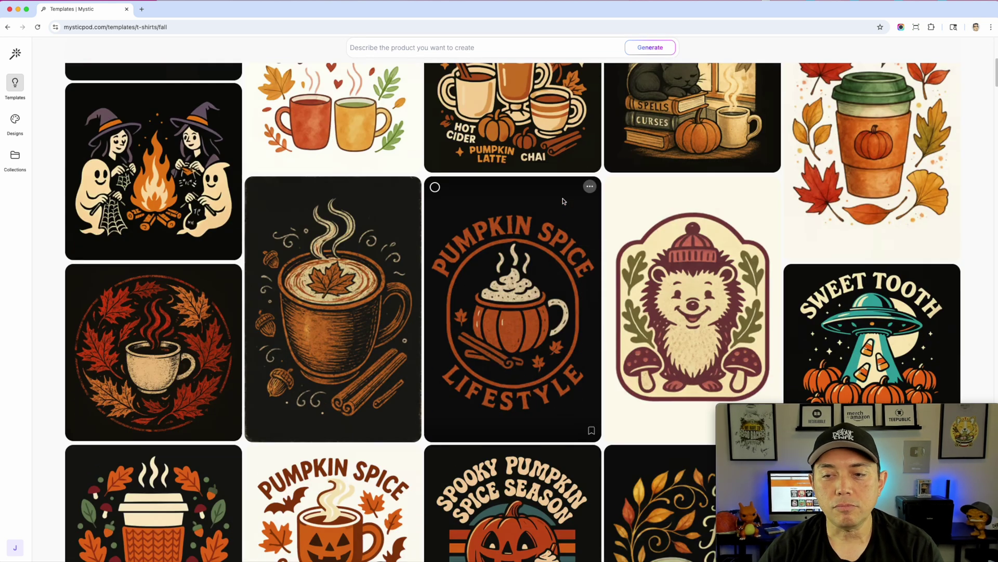
Step: Examine the Fall T-shirt designs for pumpkin spice, coffee, sweater weather and autumn slogans and their illustration styles
{"action": "scroll", "coordinate": [563, 201], "scroll_direction": "down", "scroll_amount": 3}
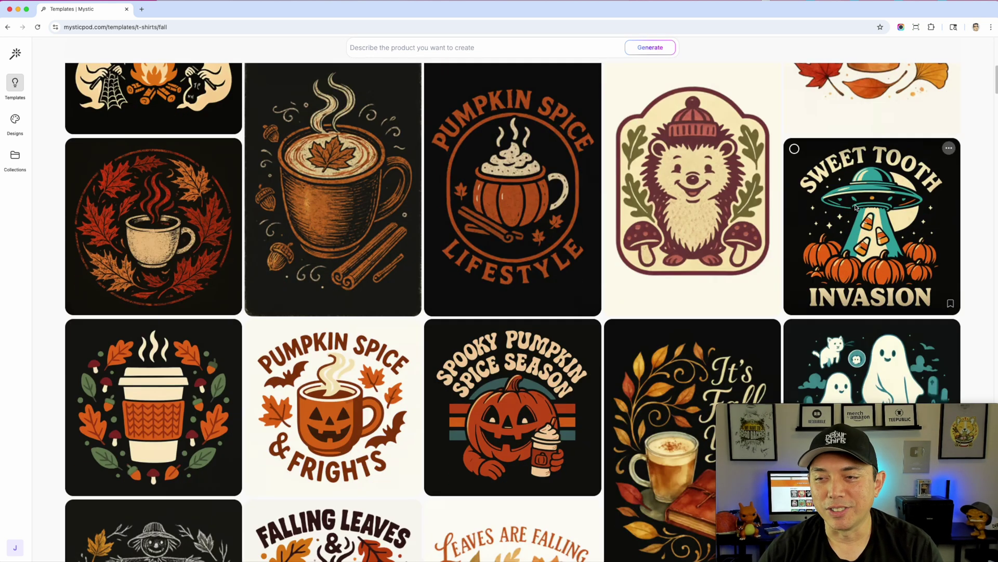
{"action": "scroll", "coordinate": [212, 209], "scroll_direction": "down", "scroll_amount": 6}
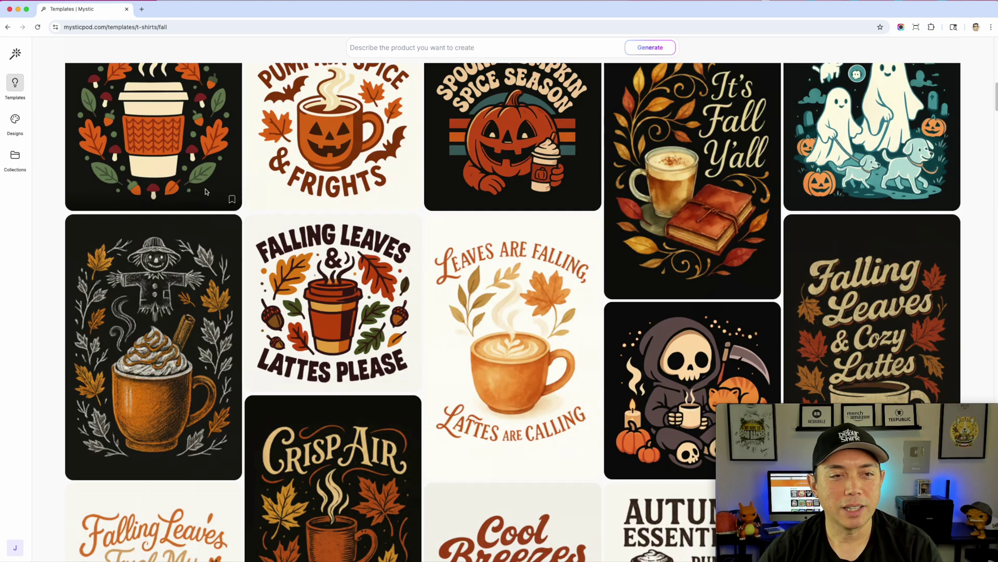
{"action": "scroll", "coordinate": [213, 209], "scroll_direction": "up", "scroll_amount": 1}
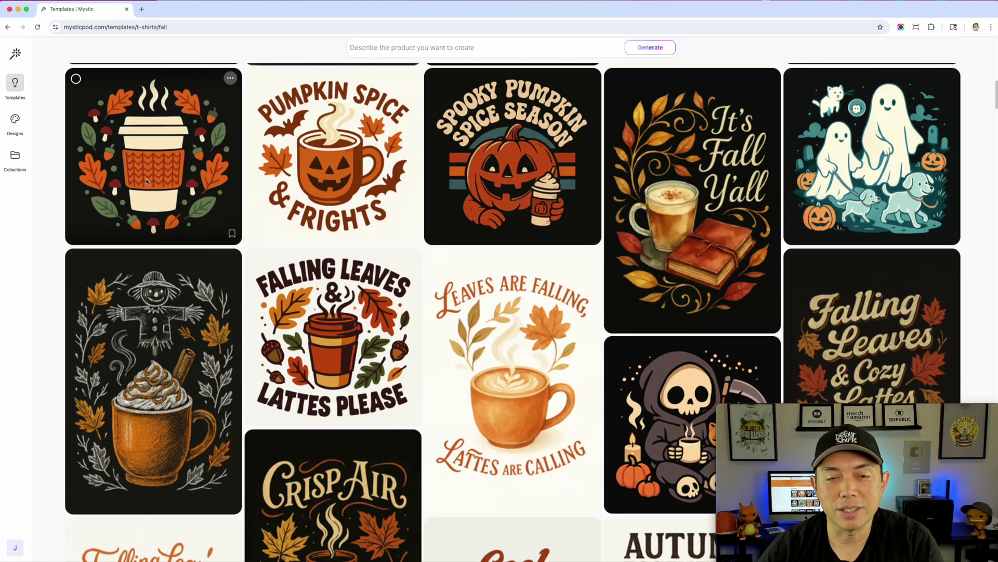
{"action": "scroll", "coordinate": [507, 241], "scroll_direction": "down", "scroll_amount": 4}
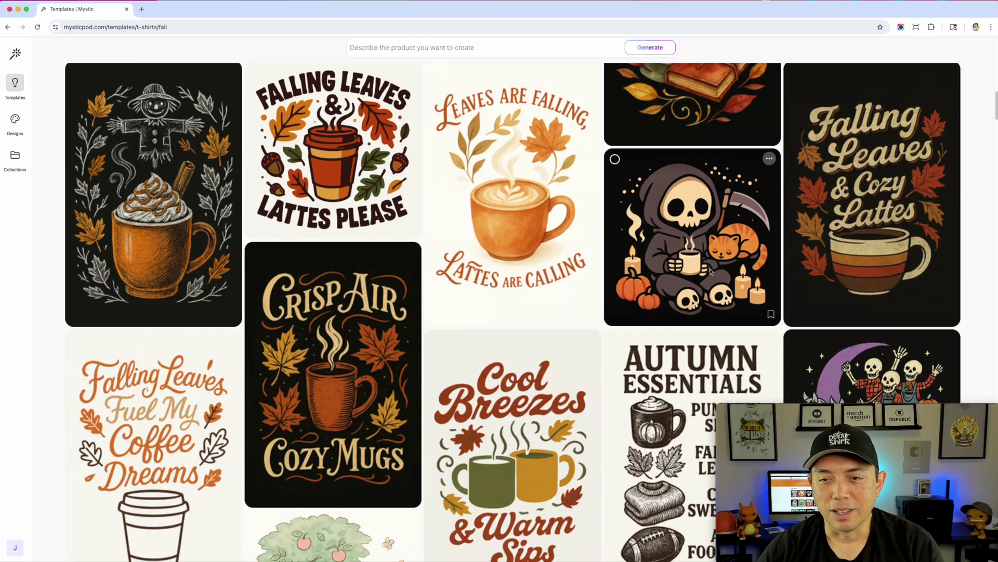
{"action": "scroll", "coordinate": [602, 263], "scroll_direction": "down", "scroll_amount": 7}
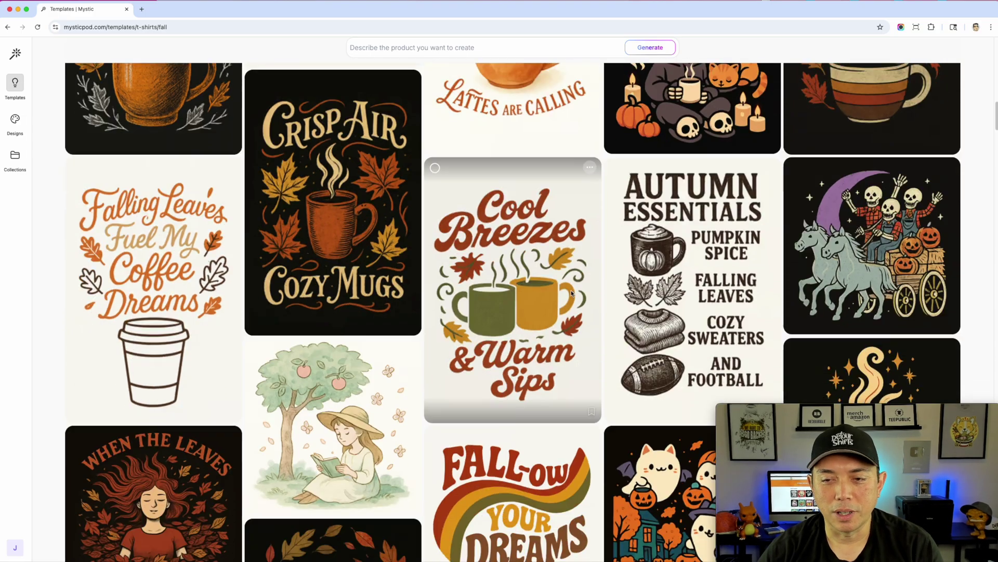
{"action": "scroll", "coordinate": [571, 293], "scroll_direction": "down", "scroll_amount": 10}
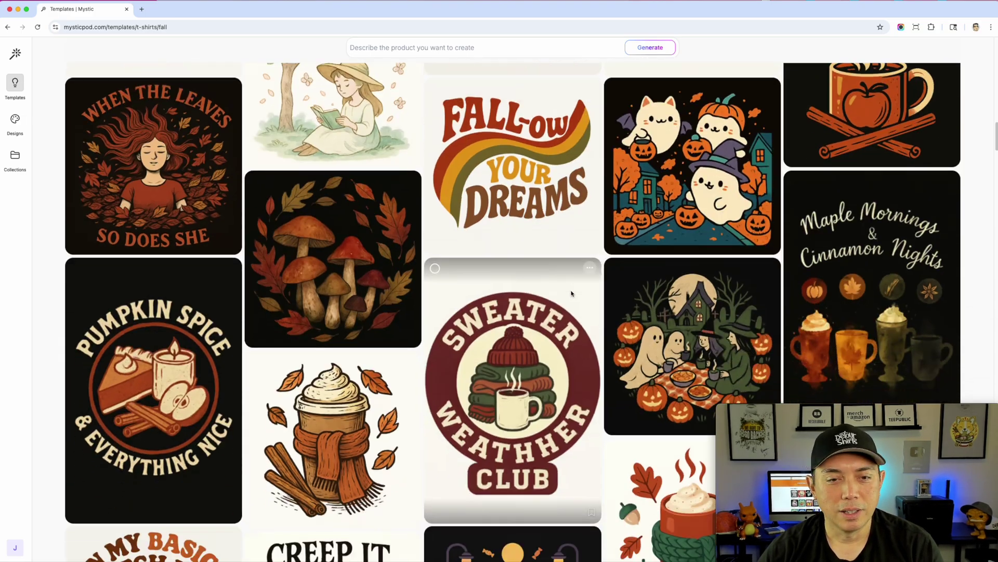
{"action": "scroll", "coordinate": [570, 293], "scroll_direction": "down", "scroll_amount": 6}
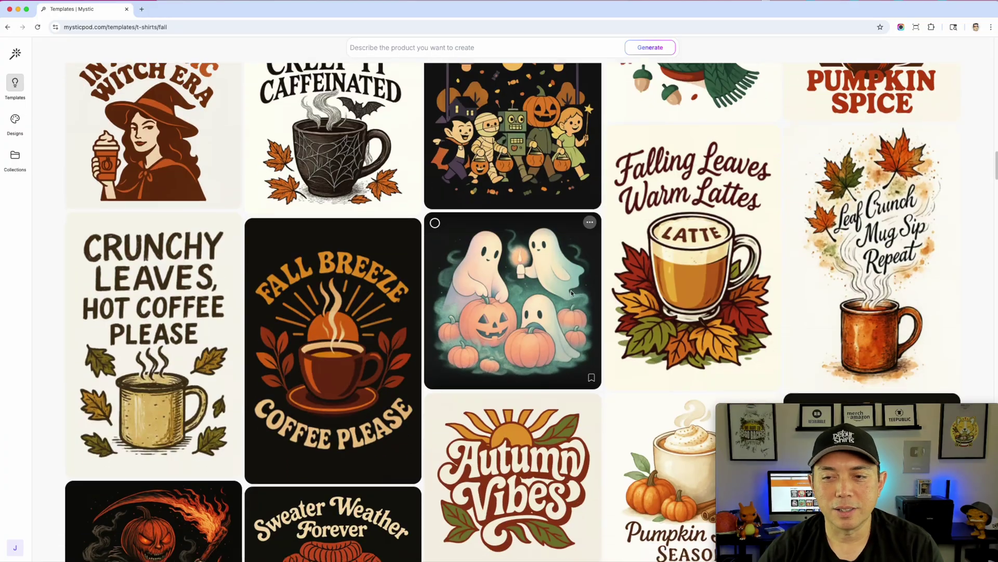
{"action": "scroll", "coordinate": [570, 293], "scroll_direction": "down", "scroll_amount": 5}
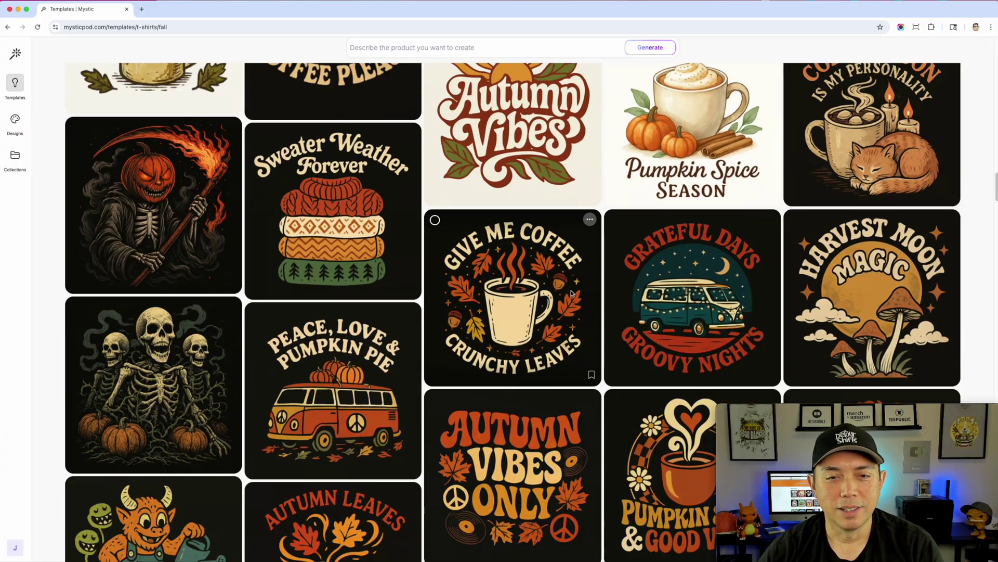
{"action": "scroll", "coordinate": [345, 213], "scroll_direction": "down", "scroll_amount": 5}
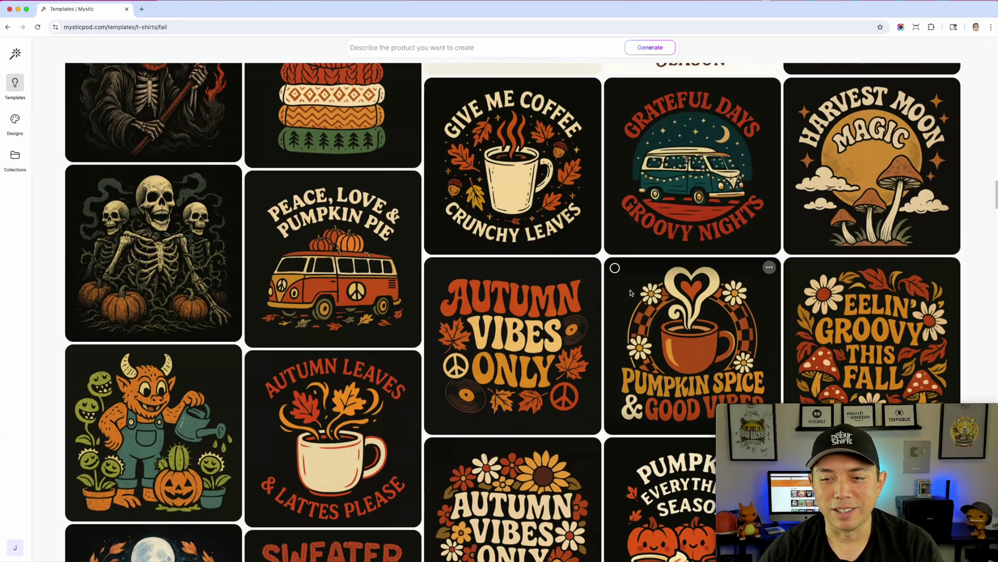
{"action": "scroll", "coordinate": [415, 268], "scroll_direction": "down", "scroll_amount": 10}
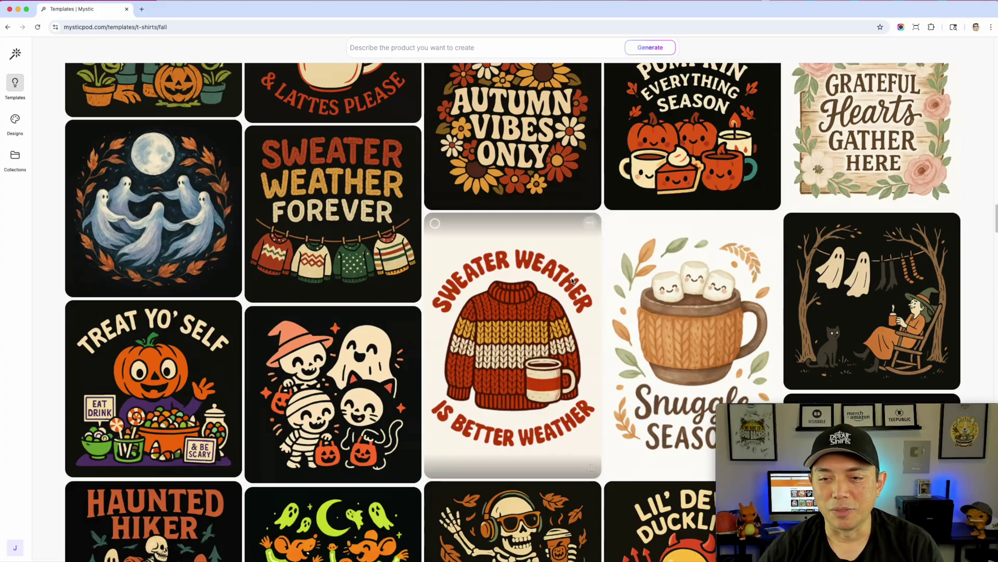
Step: Look through the Halloween-themed designs within the Fall templates, comparing the pumpkin, skull, ghost and animal artwork
{"action": "scroll", "coordinate": [571, 281], "scroll_direction": "down", "scroll_amount": 10}
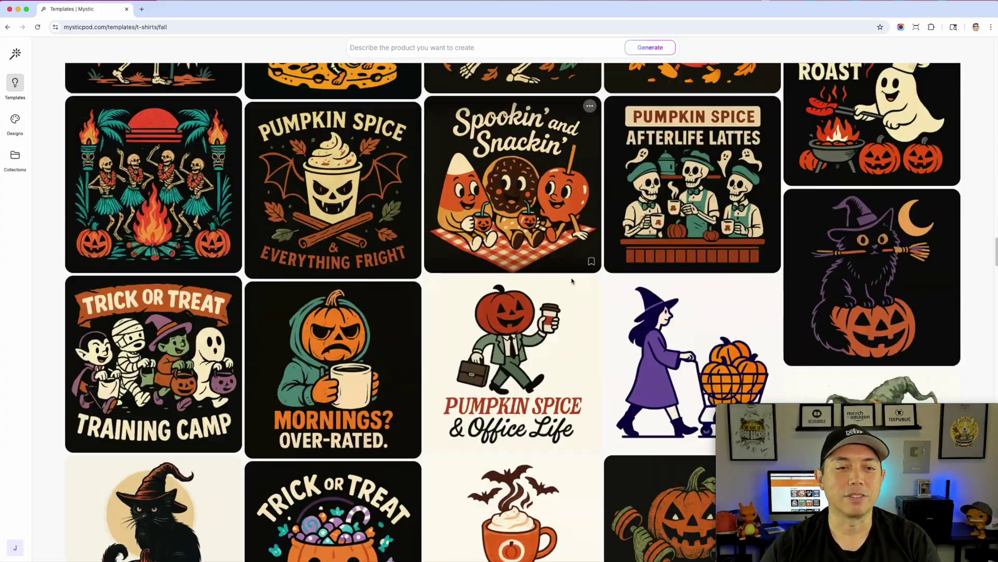
{"action": "scroll", "coordinate": [572, 281], "scroll_direction": "down", "scroll_amount": 10}
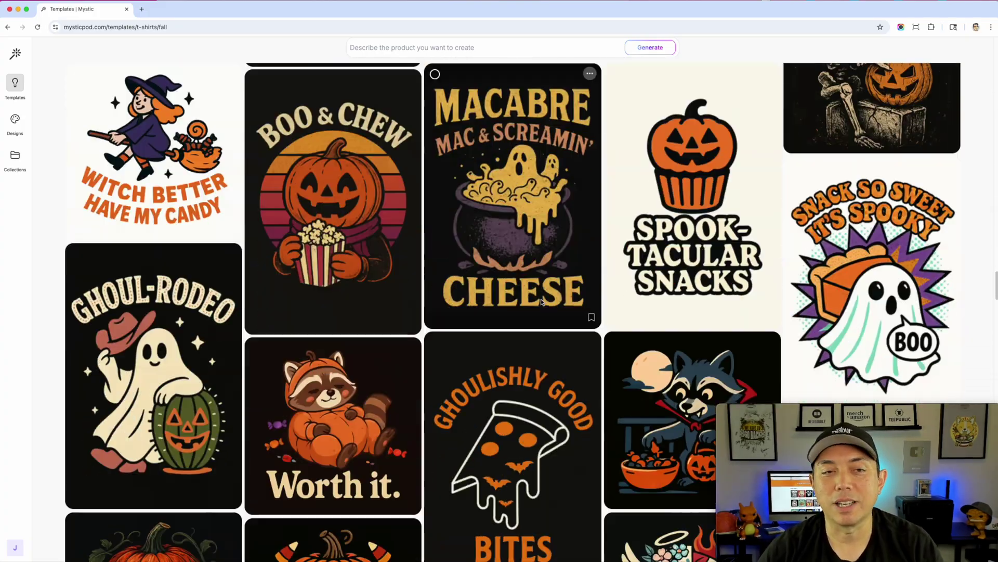
{"action": "scroll", "coordinate": [538, 278], "scroll_direction": "down", "scroll_amount": 3}
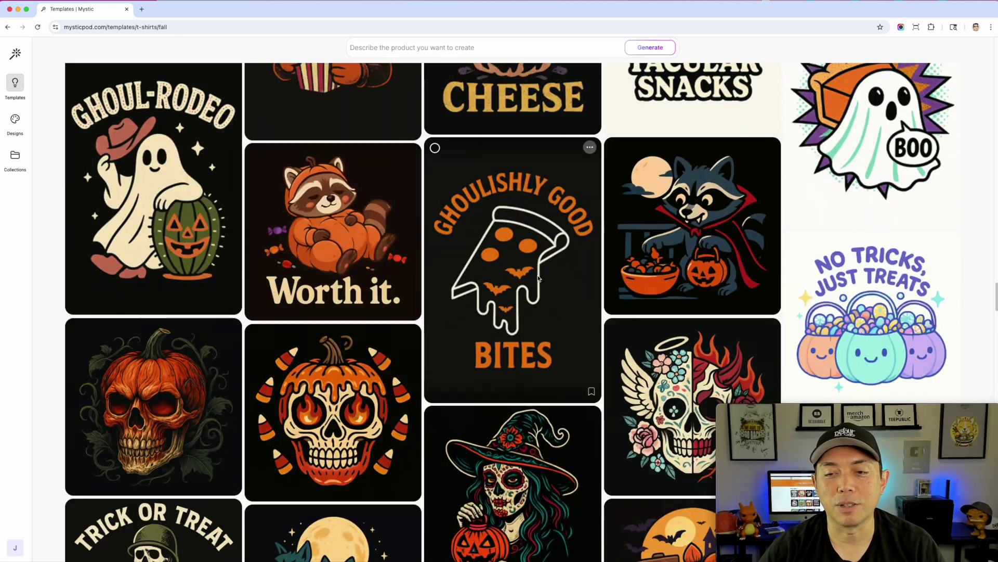
{"action": "scroll", "coordinate": [537, 283], "scroll_direction": "down", "scroll_amount": 3}
{"action": "scroll", "coordinate": [735, 239], "scroll_direction": "down", "scroll_amount": 1}
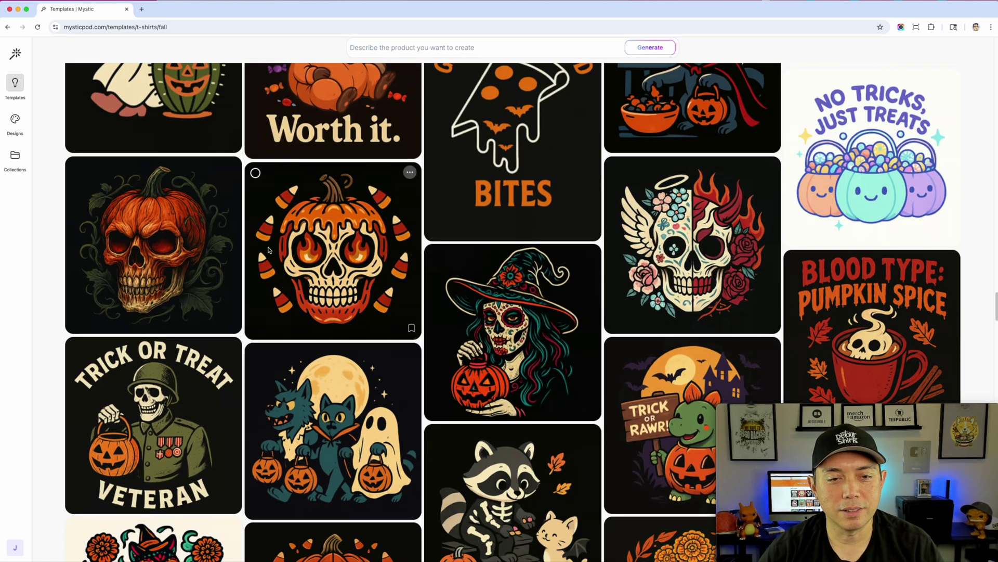
{"action": "scroll", "coordinate": [270, 187], "scroll_direction": "down", "scroll_amount": 1}
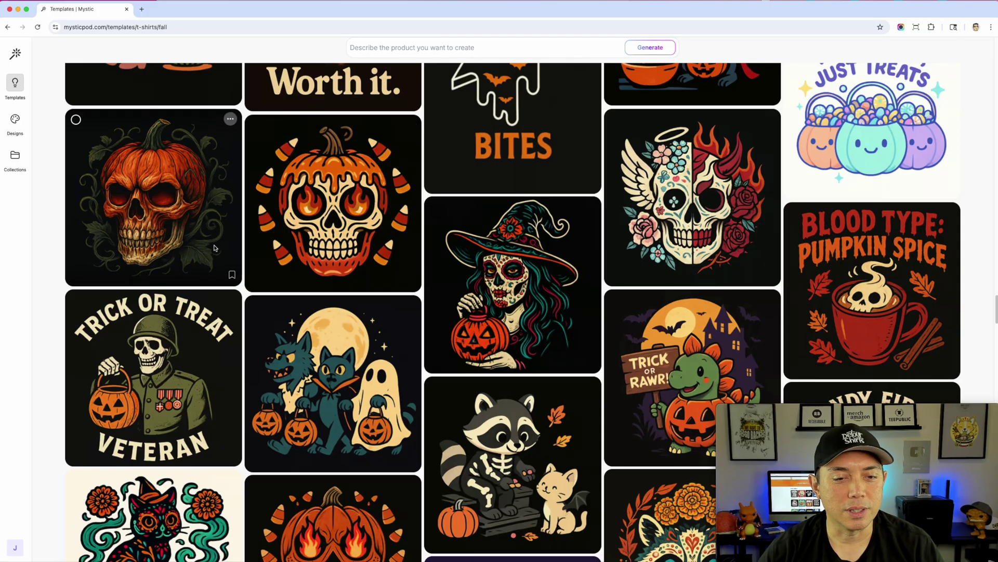
{"action": "scroll", "coordinate": [414, 281], "scroll_direction": "down", "scroll_amount": 3}
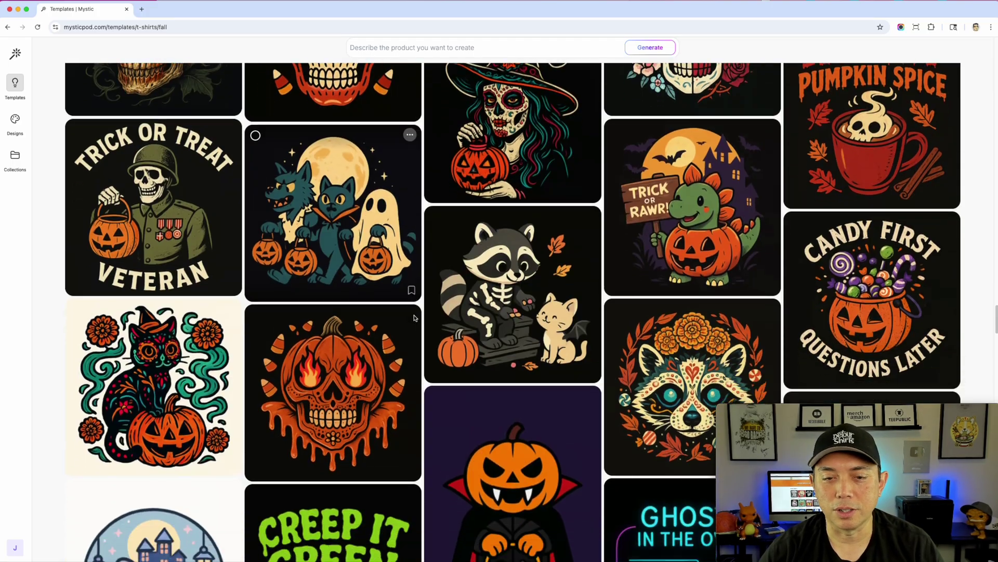
Step: Switch the T-shirt template filter from the Fall season to the Teachers category under School
{"action": "scroll", "coordinate": [279, 223], "scroll_direction": "down", "scroll_amount": 20}
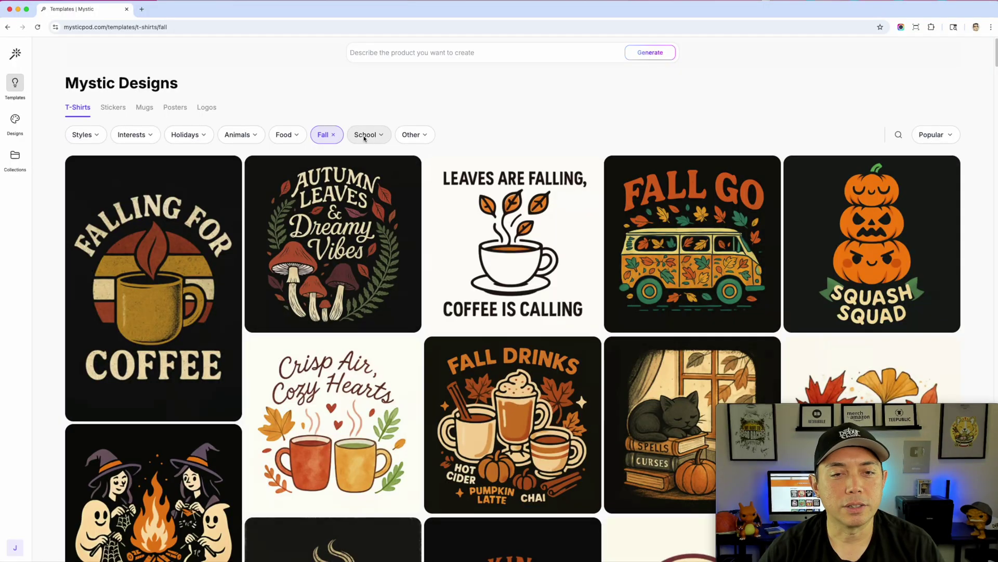
{"action": "left_click", "coordinate": [363, 134]}
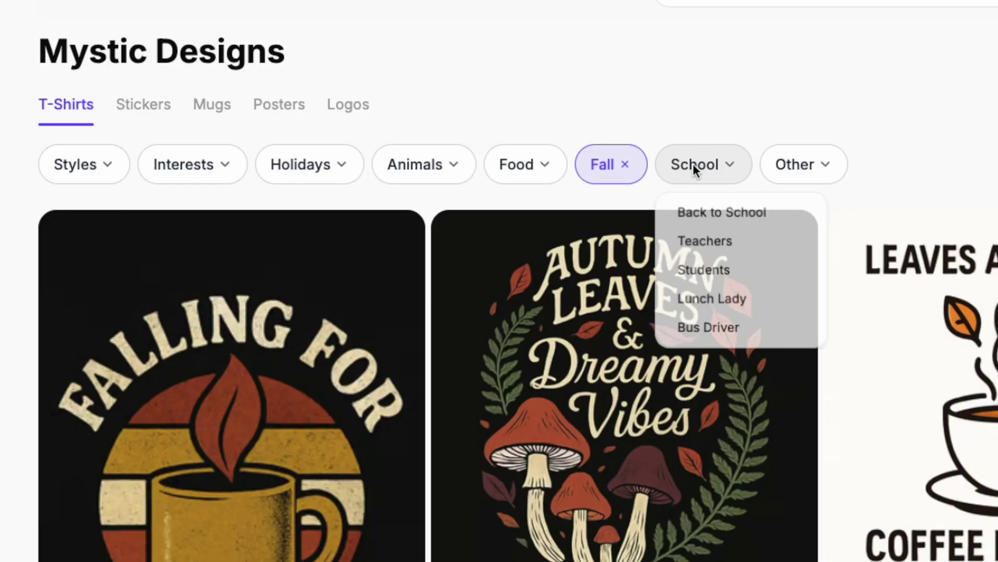
{"action": "mouse_move", "coordinate": [691, 212]}
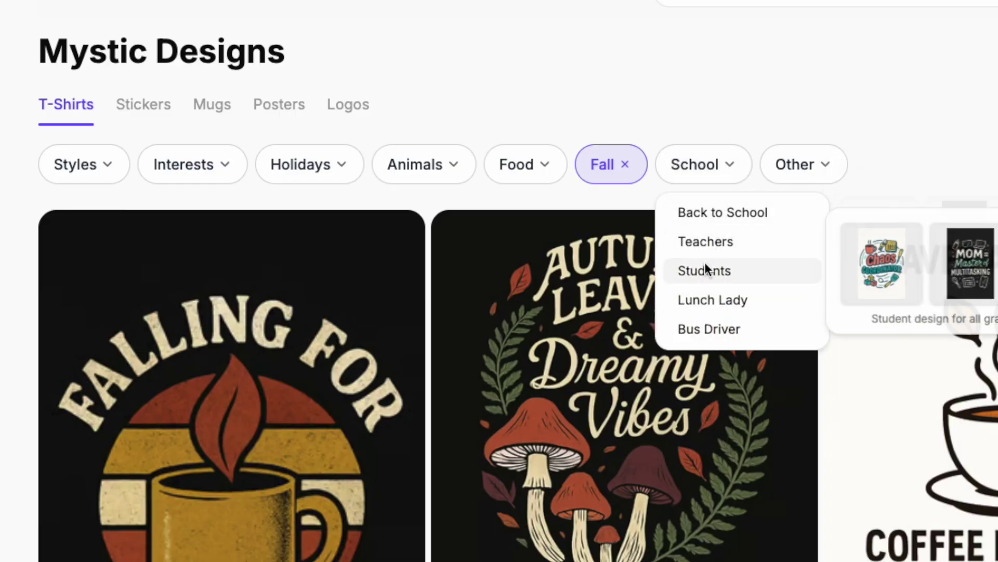
{"action": "left_click", "coordinate": [691, 242]}
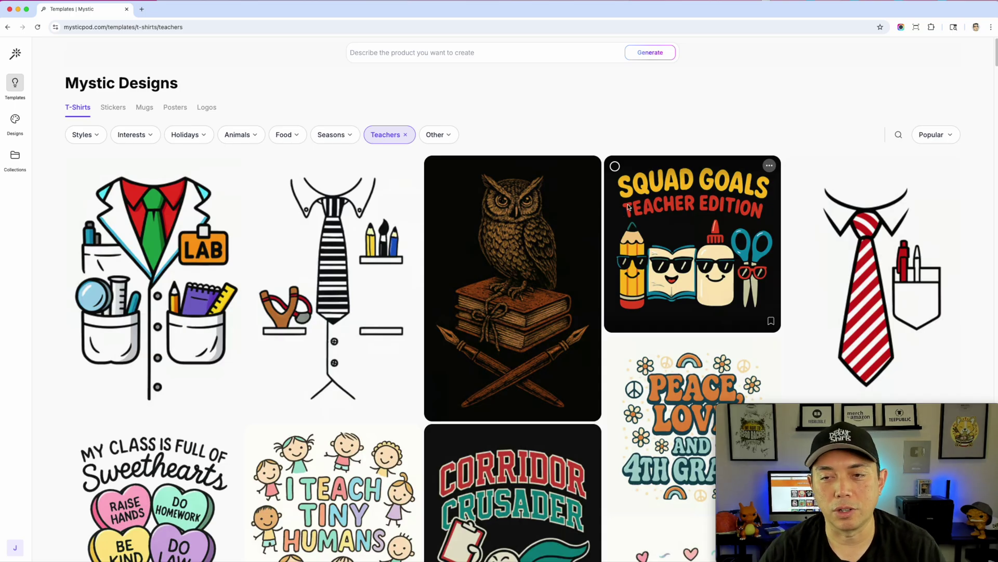
Step: Examine the teacher T-shirt designs for costume-style outfits, classroom humor, back-to-school slogans and lettering styles
{"action": "scroll", "coordinate": [300, 190], "scroll_direction": "down", "scroll_amount": 5}
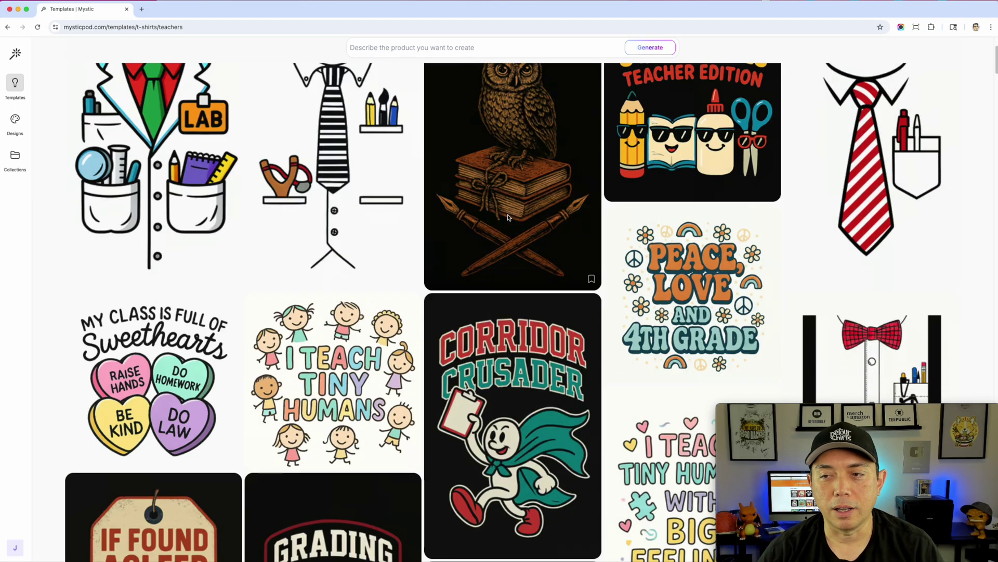
{"action": "scroll", "coordinate": [301, 189], "scroll_direction": "up", "scroll_amount": 5}
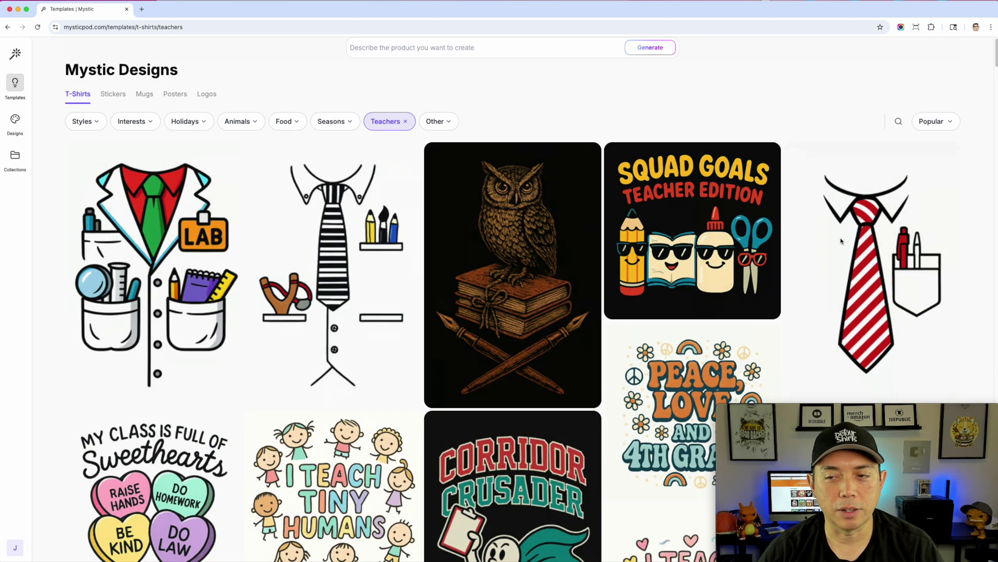
{"action": "scroll", "coordinate": [416, 302], "scroll_direction": "down", "scroll_amount": 10}
{"action": "scroll", "coordinate": [441, 291], "scroll_direction": "down", "scroll_amount": 8}
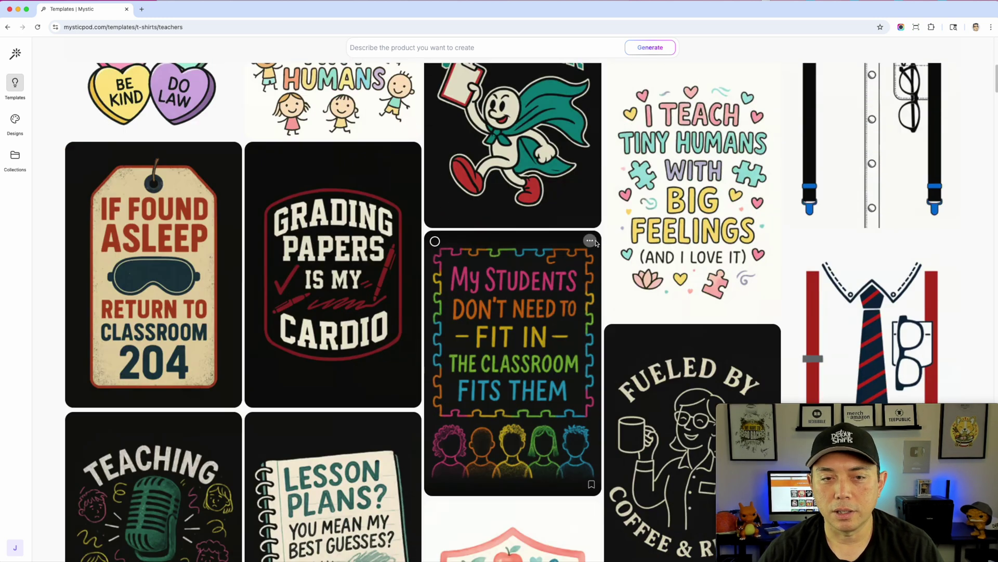
{"action": "scroll", "coordinate": [597, 270], "scroll_direction": "down", "scroll_amount": 15}
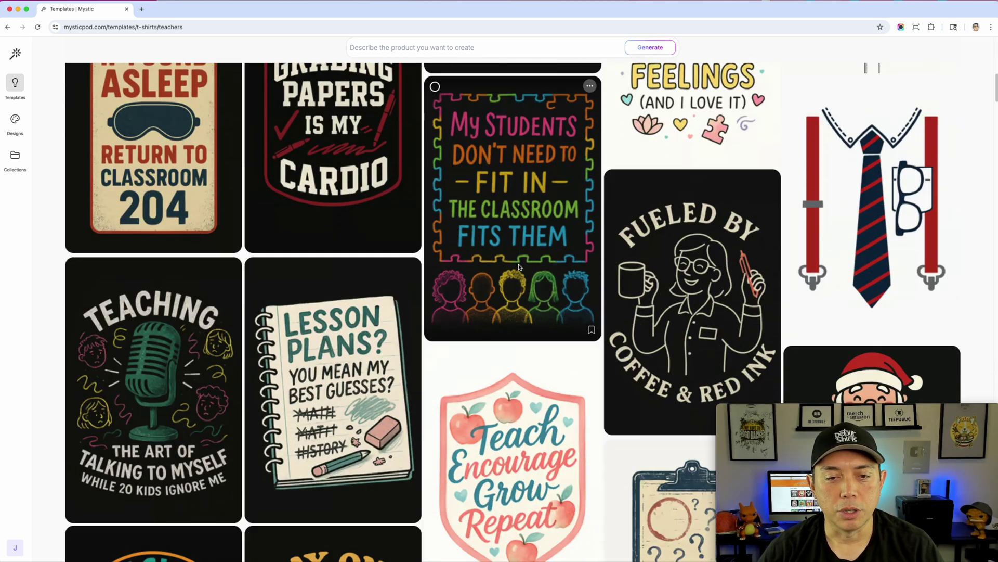
{"action": "scroll", "coordinate": [519, 268], "scroll_direction": "down", "scroll_amount": 4}
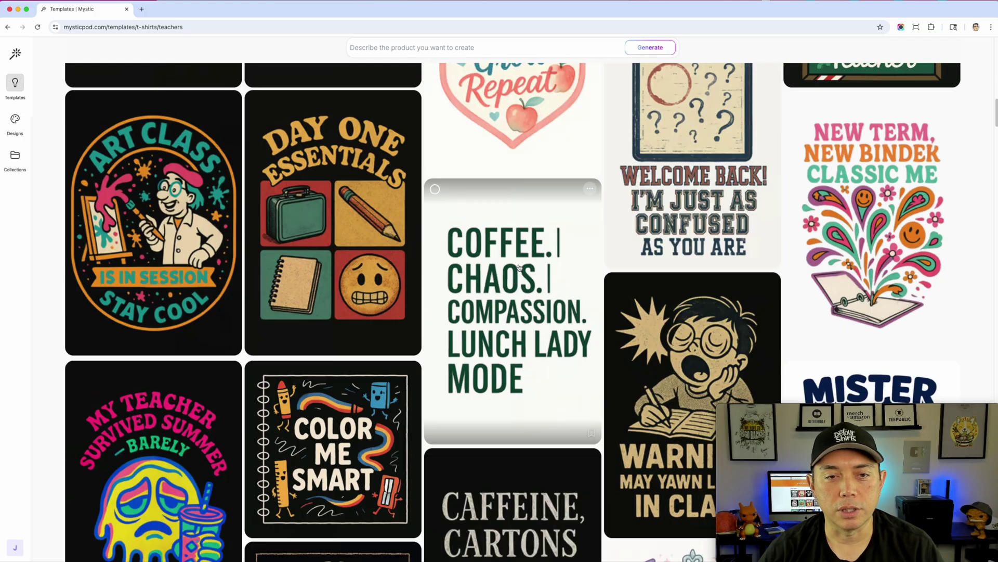
{"action": "scroll", "coordinate": [424, 257], "scroll_direction": "down", "scroll_amount": 3}
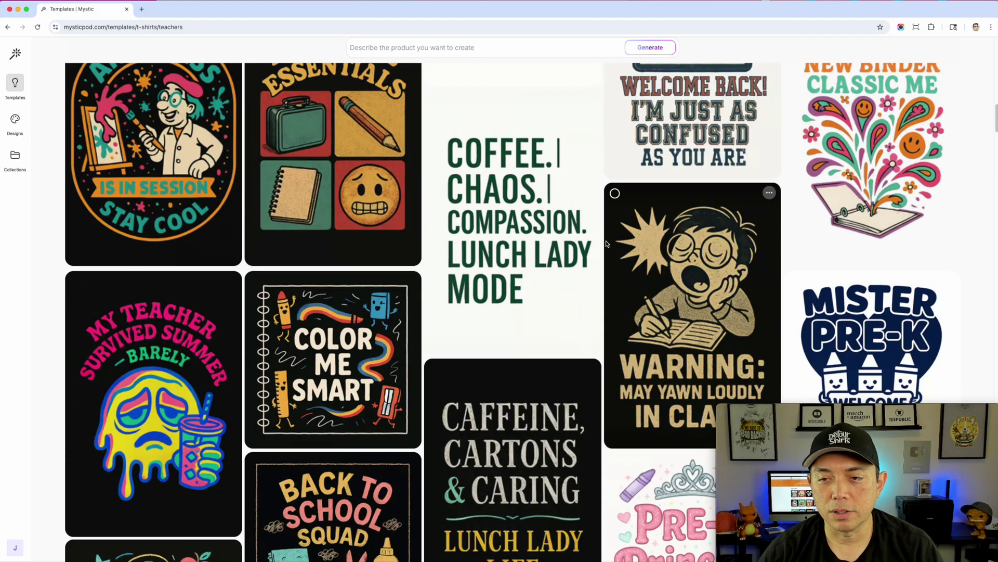
{"action": "scroll", "coordinate": [529, 259], "scroll_direction": "down", "scroll_amount": 6}
{"action": "scroll", "coordinate": [607, 271], "scroll_direction": "down", "scroll_amount": 5}
{"action": "scroll", "coordinate": [458, 272], "scroll_direction": "down", "scroll_amount": 1}
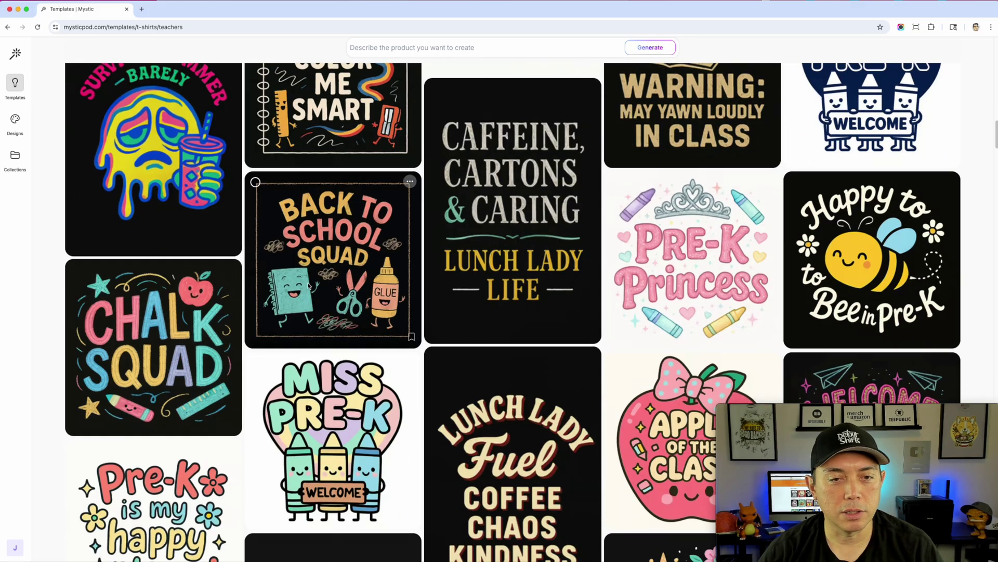
Step: Review further teacher designs for grade-specific themes such as Pre-K and kindergarten, as well as art teacher and lunch lady ideas
{"action": "scroll", "coordinate": [329, 279], "scroll_direction": "down", "scroll_amount": 18}
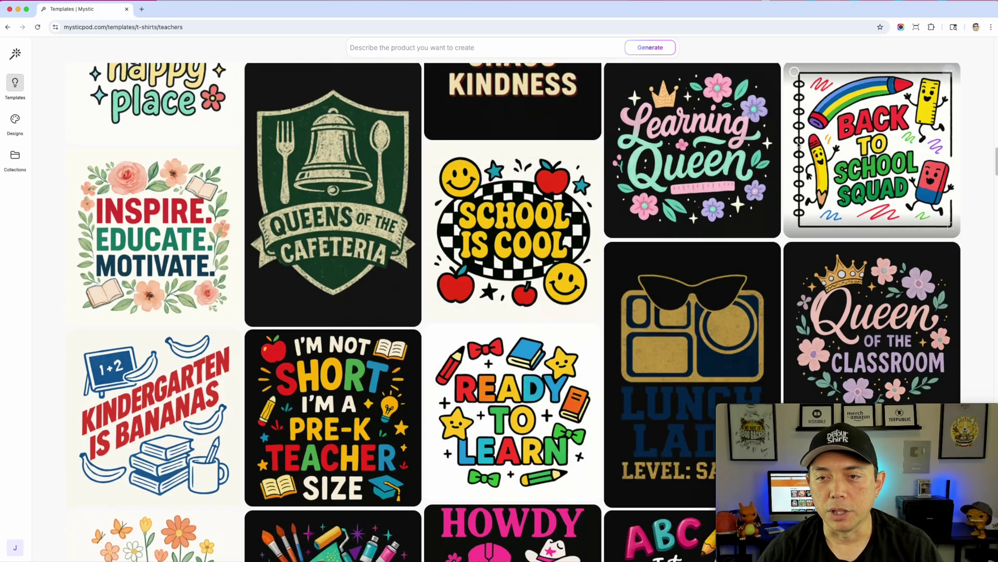
{"action": "scroll", "coordinate": [691, 133], "scroll_direction": "down", "scroll_amount": 4}
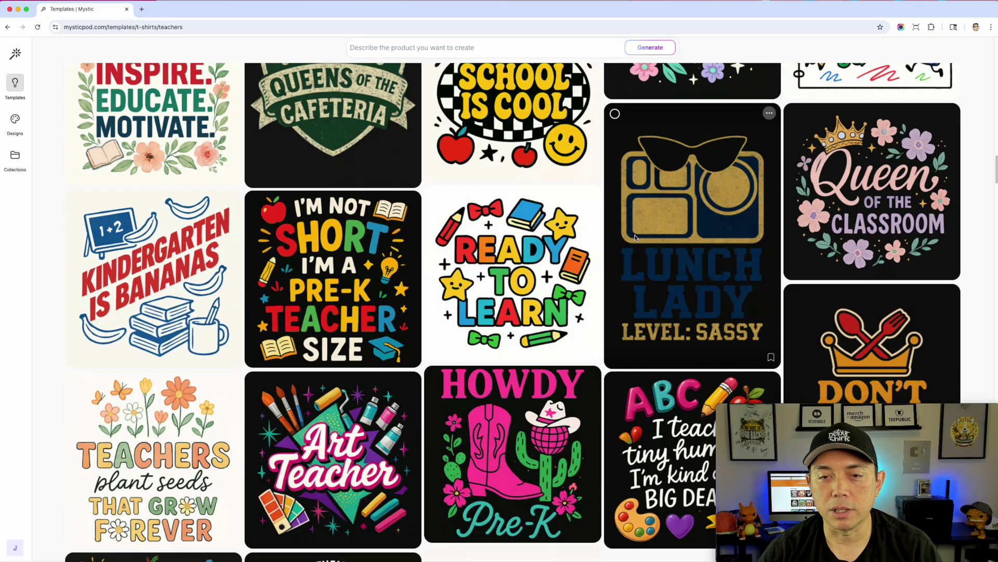
{"action": "scroll", "coordinate": [192, 230], "scroll_direction": "down", "scroll_amount": 1}
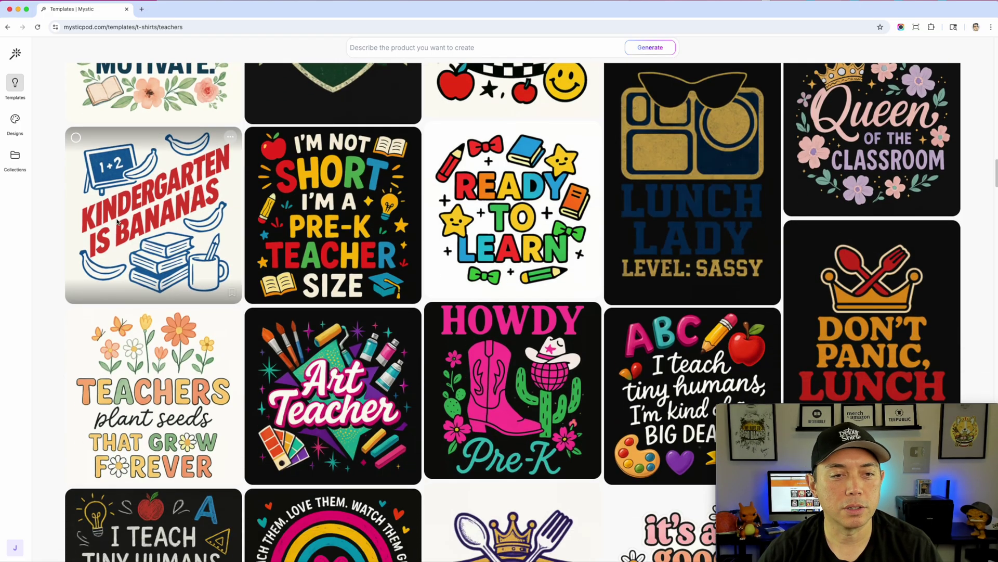
{"action": "scroll", "coordinate": [106, 251], "scroll_direction": "down", "scroll_amount": 4}
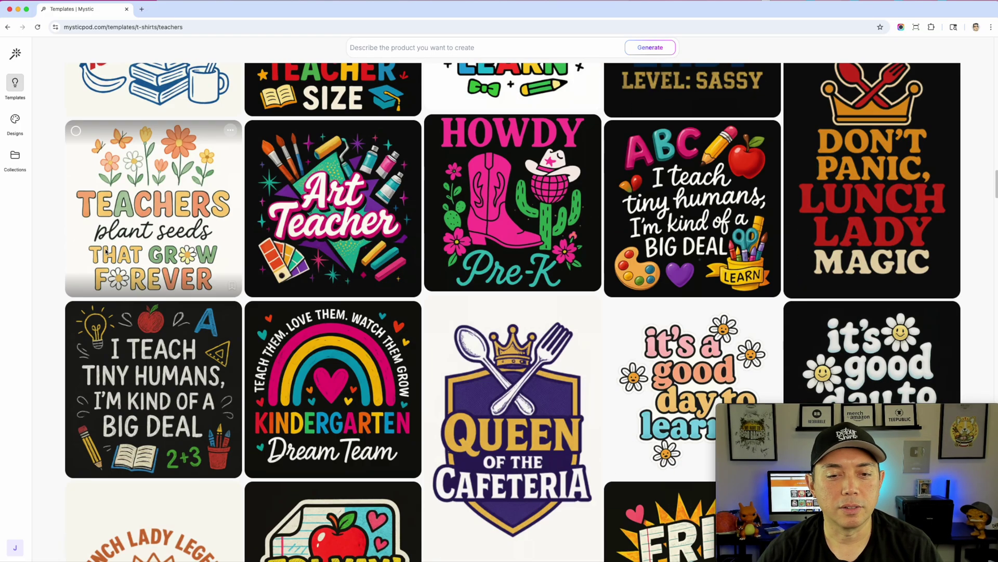
{"action": "scroll", "coordinate": [177, 234], "scroll_direction": "up", "scroll_amount": 3}
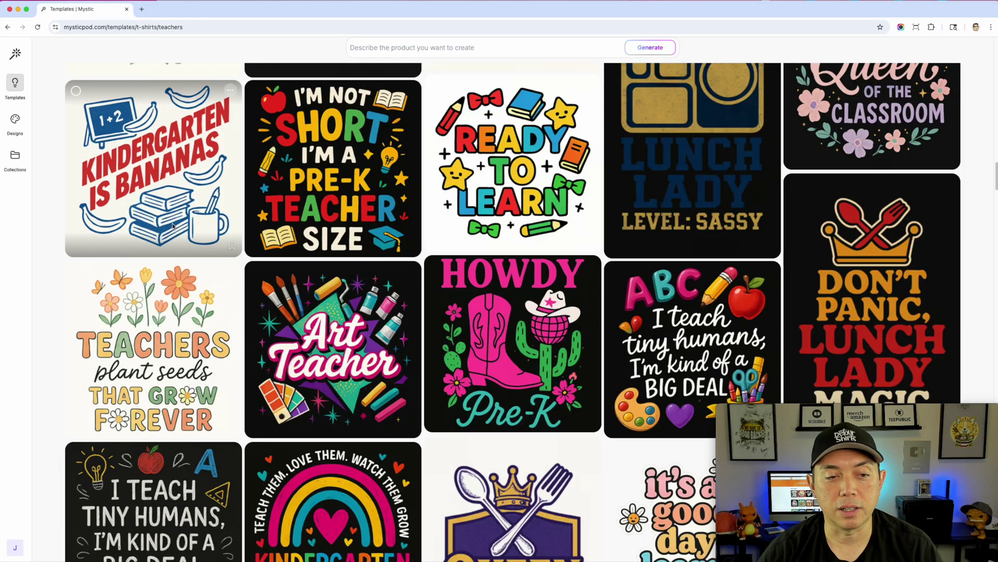
{"action": "scroll", "coordinate": [173, 224], "scroll_direction": "down", "scroll_amount": 10}
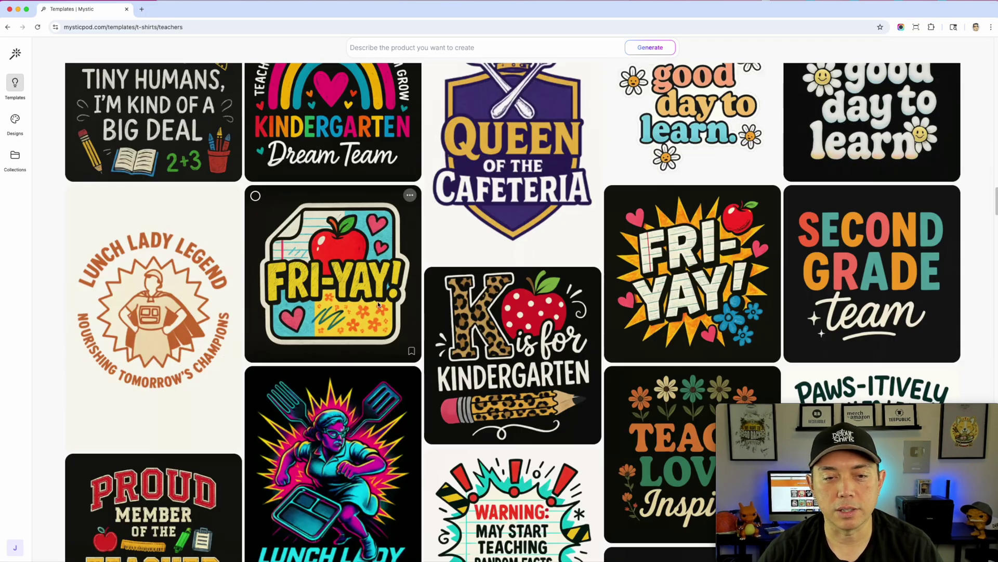
{"action": "scroll", "coordinate": [560, 326], "scroll_direction": "down", "scroll_amount": 1}
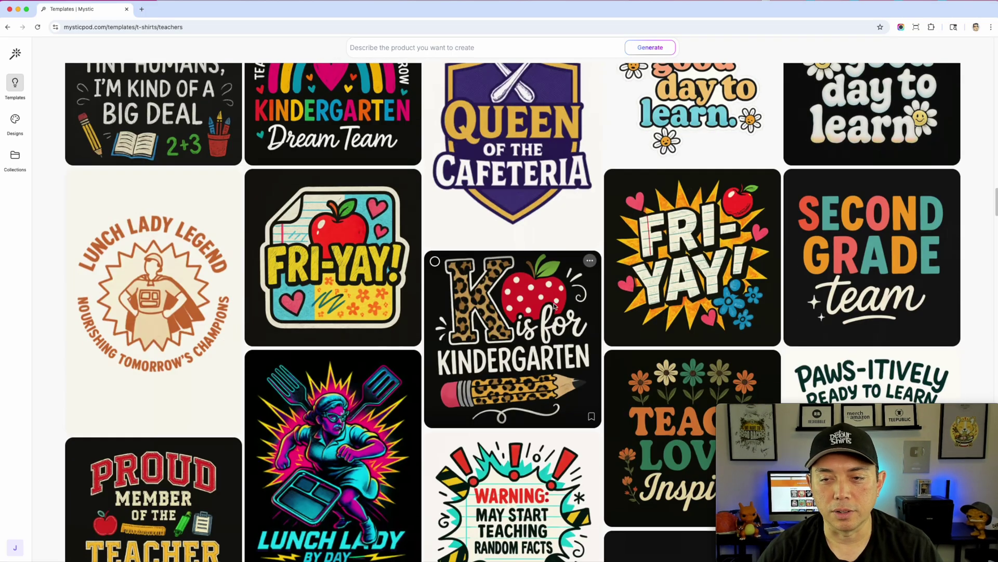
{"action": "scroll", "coordinate": [558, 328], "scroll_direction": "down", "scroll_amount": 4}
{"action": "scroll", "coordinate": [934, 118], "scroll_direction": "up", "scroll_amount": 1}
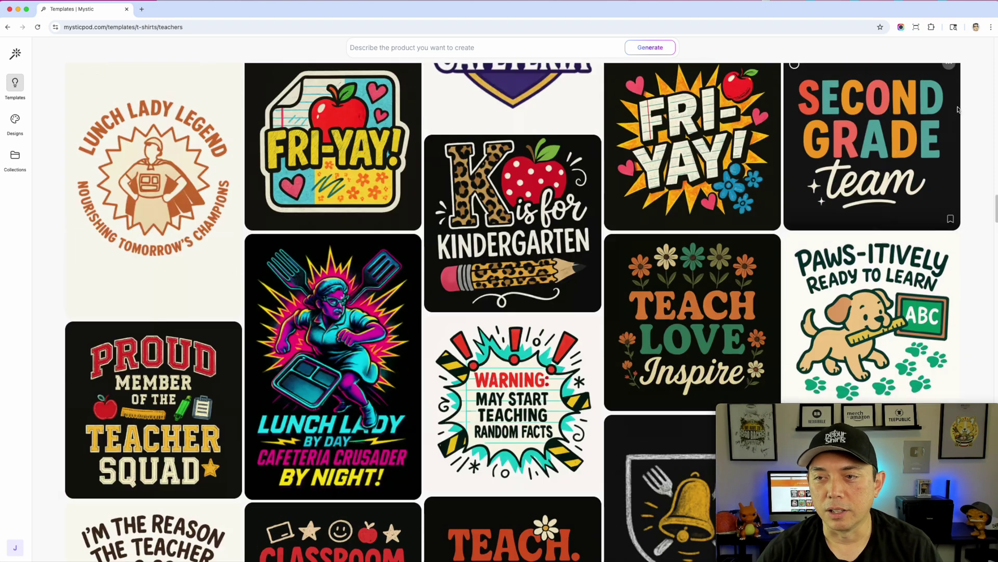
Step: Switch the T-shirt template filter from Teachers to the Family category under Other
{"action": "scroll", "coordinate": [934, 119], "scroll_direction": "up", "scroll_amount": 1}
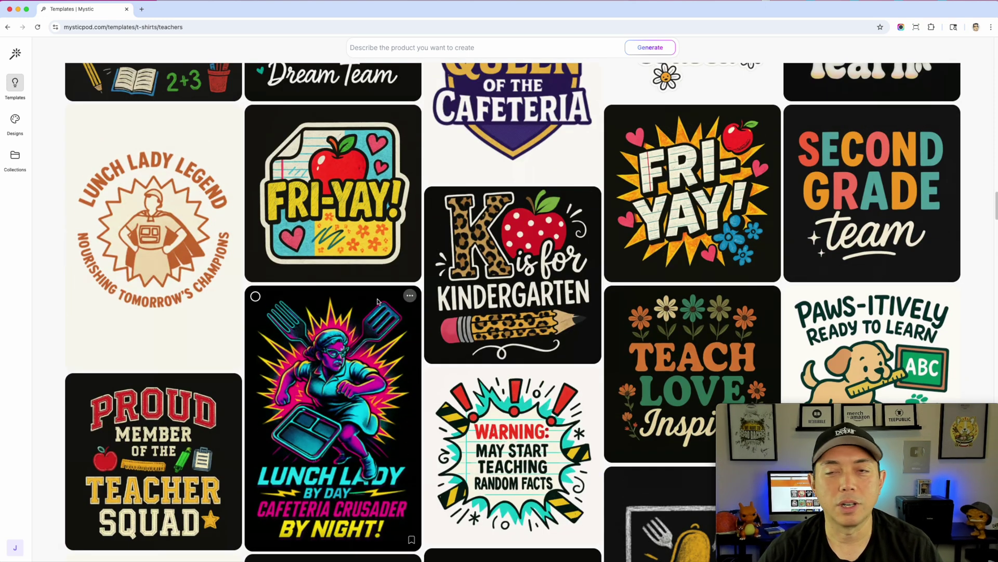
{"action": "scroll", "coordinate": [377, 302], "scroll_direction": "up", "scroll_amount": 20}
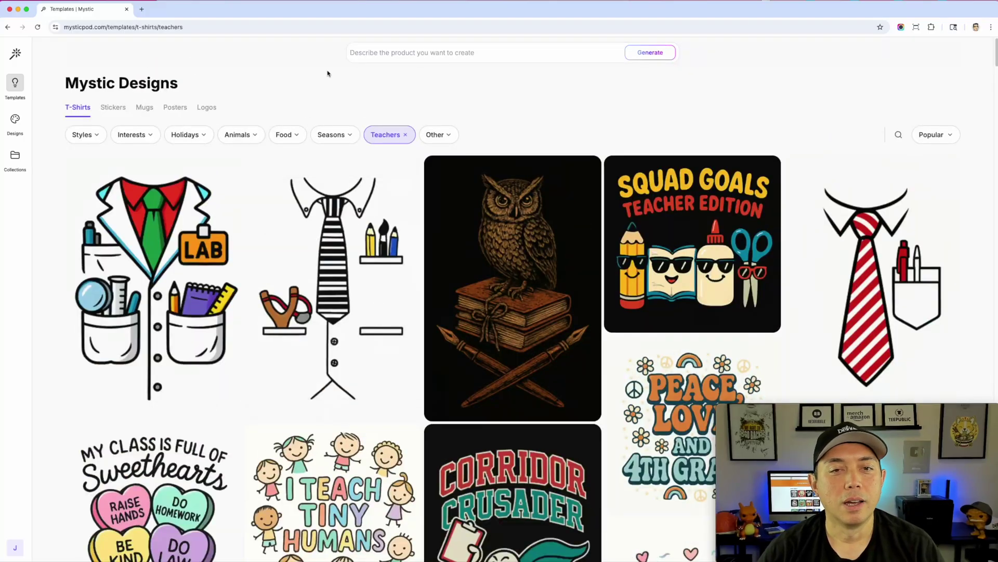
{"action": "left_click", "coordinate": [436, 134]}
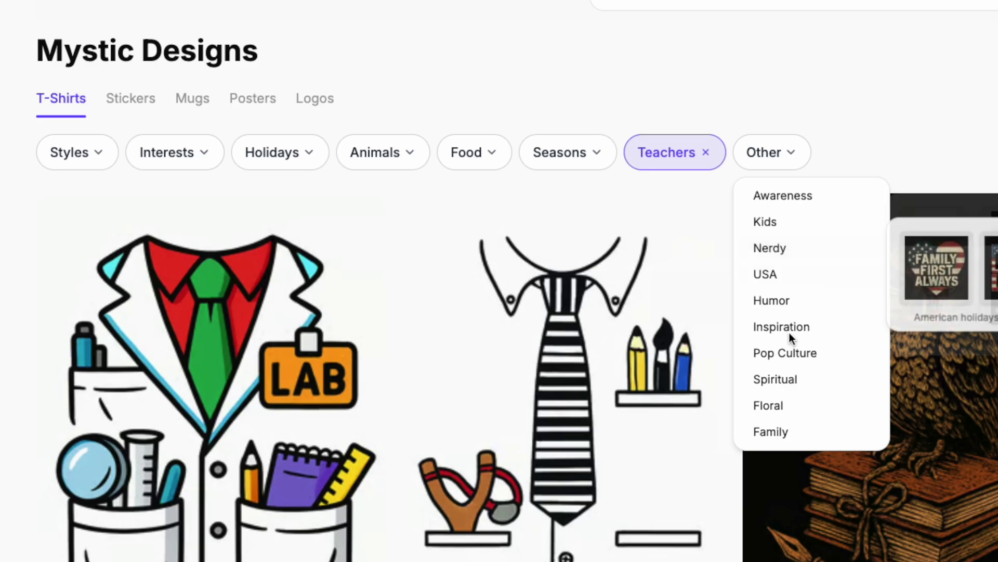
{"action": "left_click", "coordinate": [785, 429]}
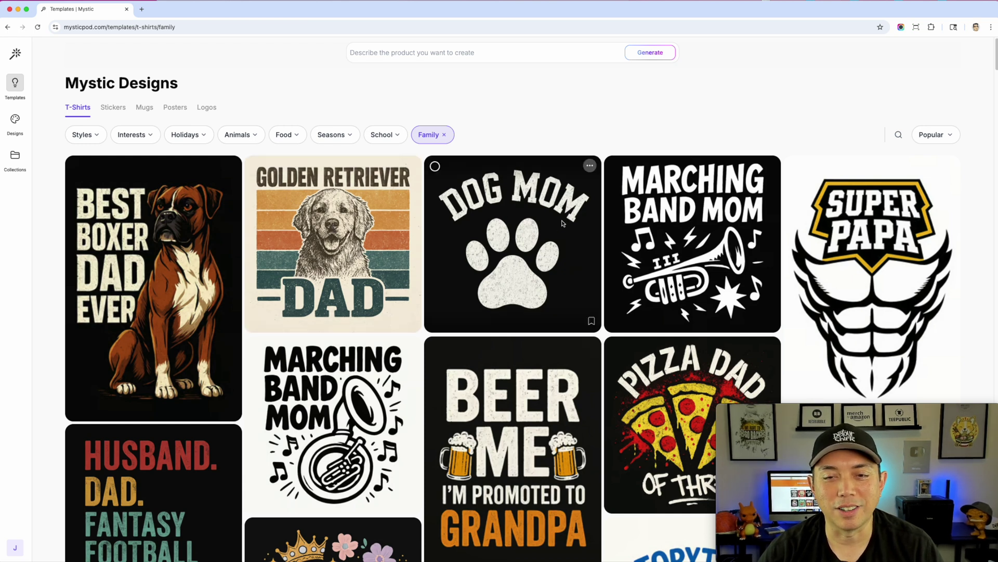
Step: Look through the Family T-shirt designs for mom, dad, uncle, aunt and grandparent themes, comparing their slogans and artwork
{"action": "scroll", "coordinate": [537, 264], "scroll_direction": "down", "scroll_amount": 4}
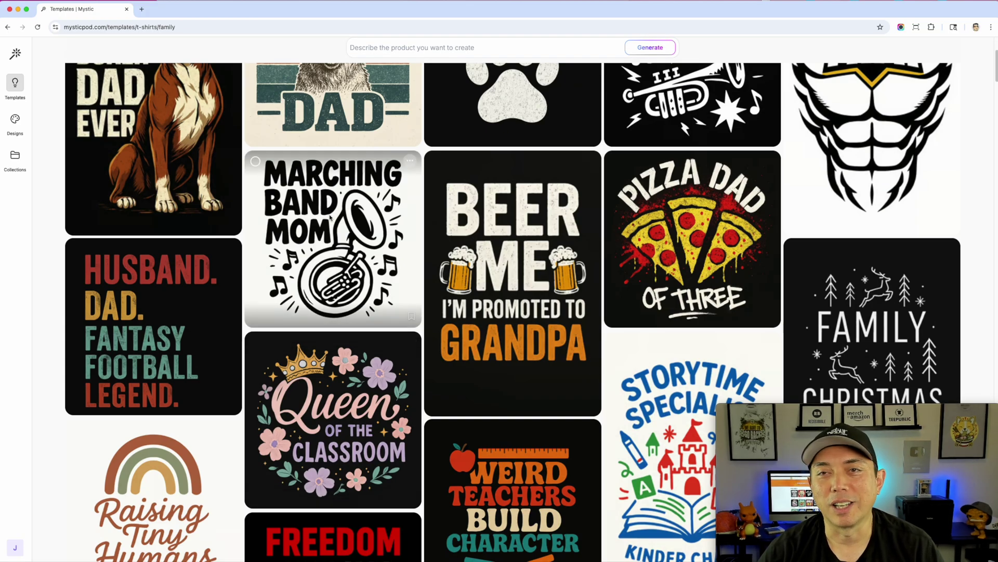
{"action": "scroll", "coordinate": [464, 275], "scroll_direction": "down", "scroll_amount": 10}
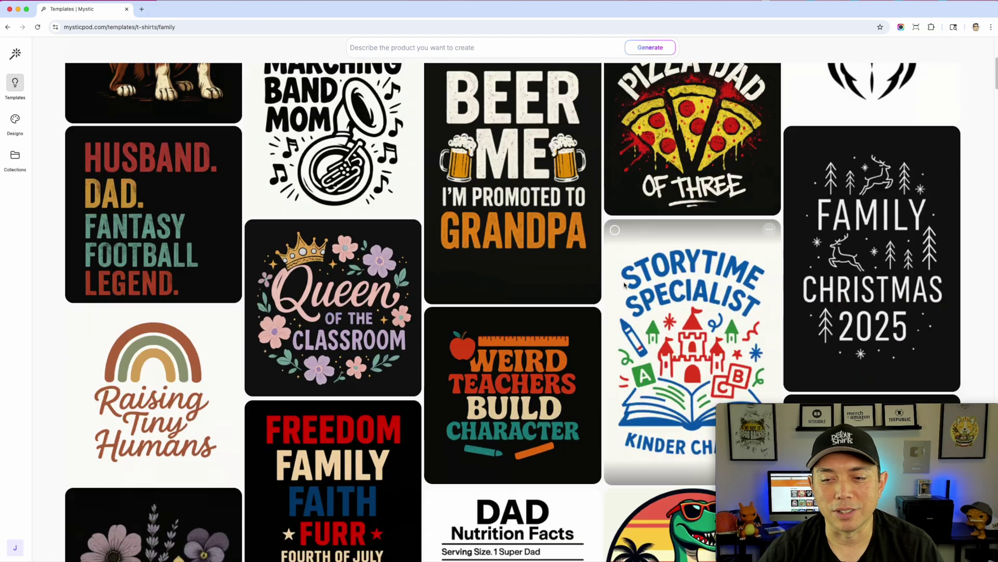
{"action": "scroll", "coordinate": [624, 285], "scroll_direction": "down", "scroll_amount": 15}
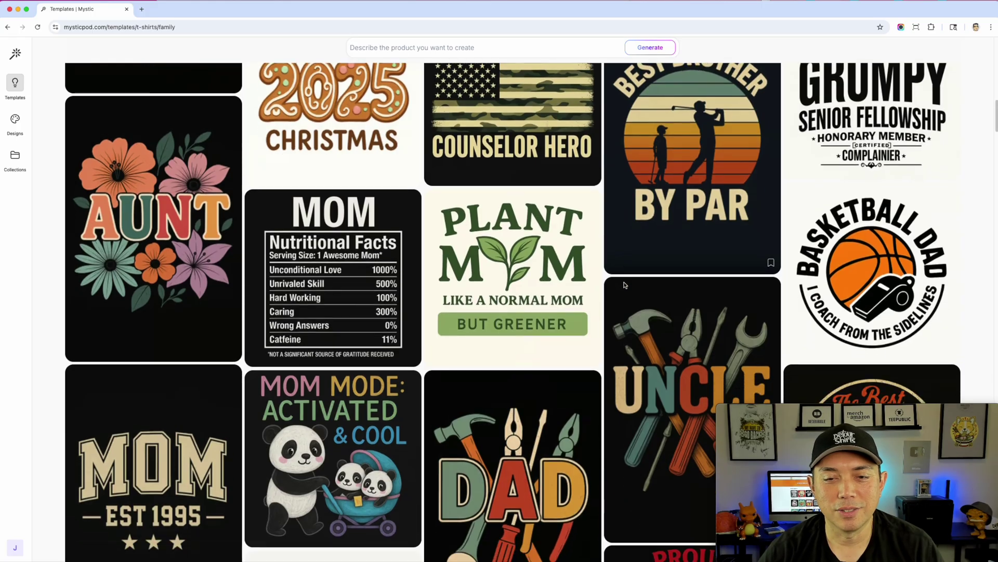
{"action": "scroll", "coordinate": [624, 285], "scroll_direction": "down", "scroll_amount": 9}
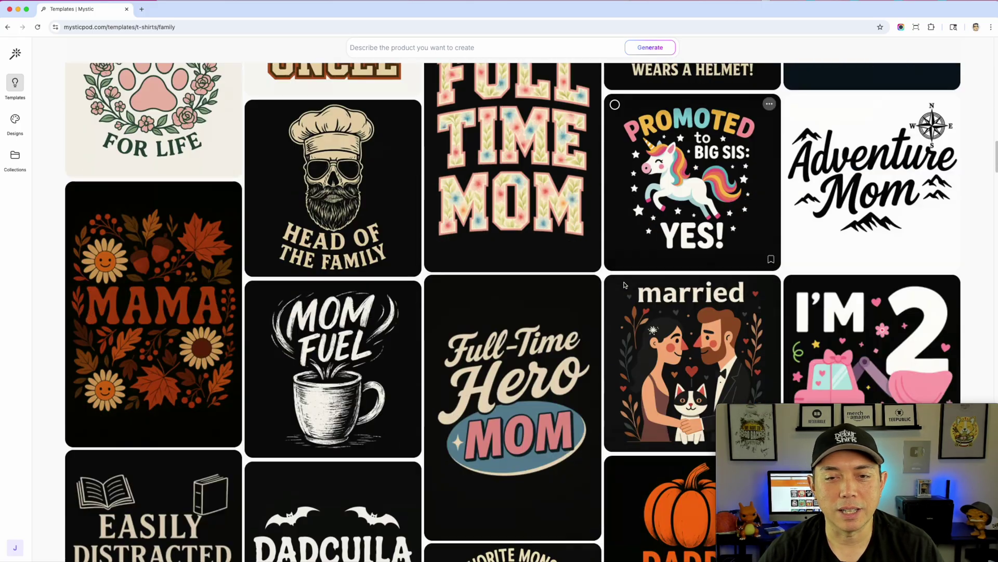
{"action": "scroll", "coordinate": [624, 285], "scroll_direction": "up", "scroll_amount": 7}
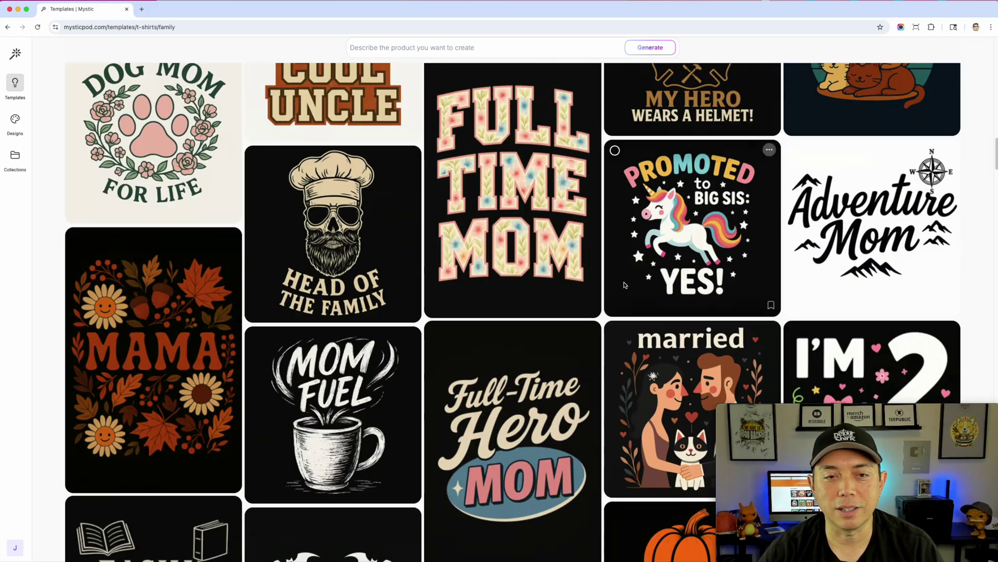
{"action": "scroll", "coordinate": [624, 285], "scroll_direction": "up", "scroll_amount": 3}
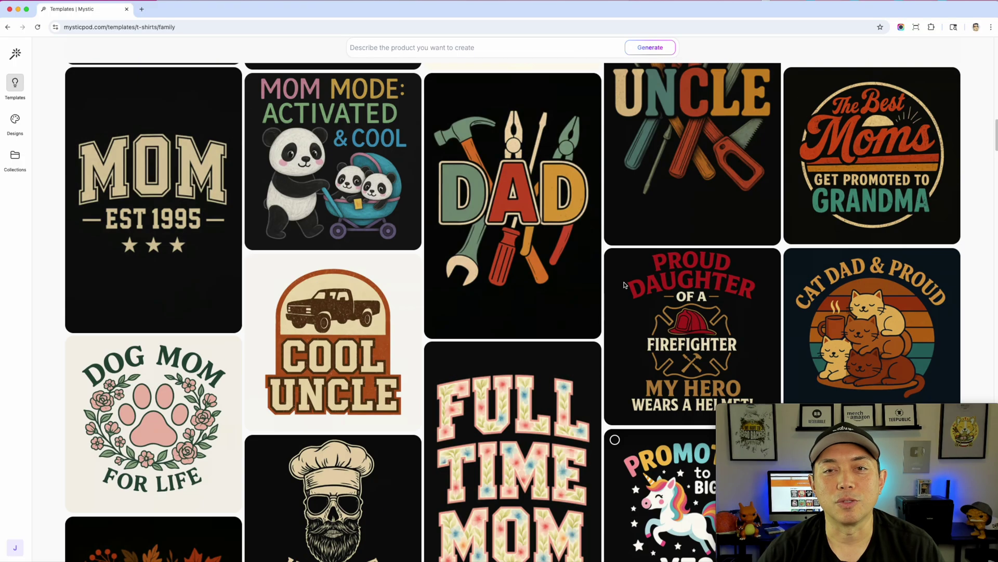
{"action": "scroll", "coordinate": [625, 285], "scroll_direction": "up", "scroll_amount": 3}
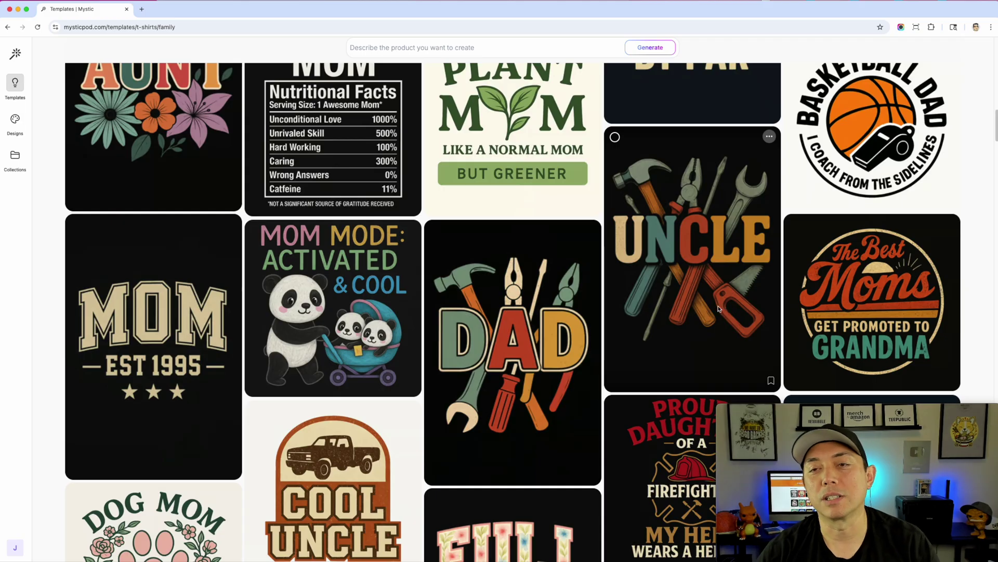
{"action": "scroll", "coordinate": [678, 289], "scroll_direction": "up", "scroll_amount": 3}
{"action": "scroll", "coordinate": [677, 287], "scroll_direction": "up", "scroll_amount": 10}
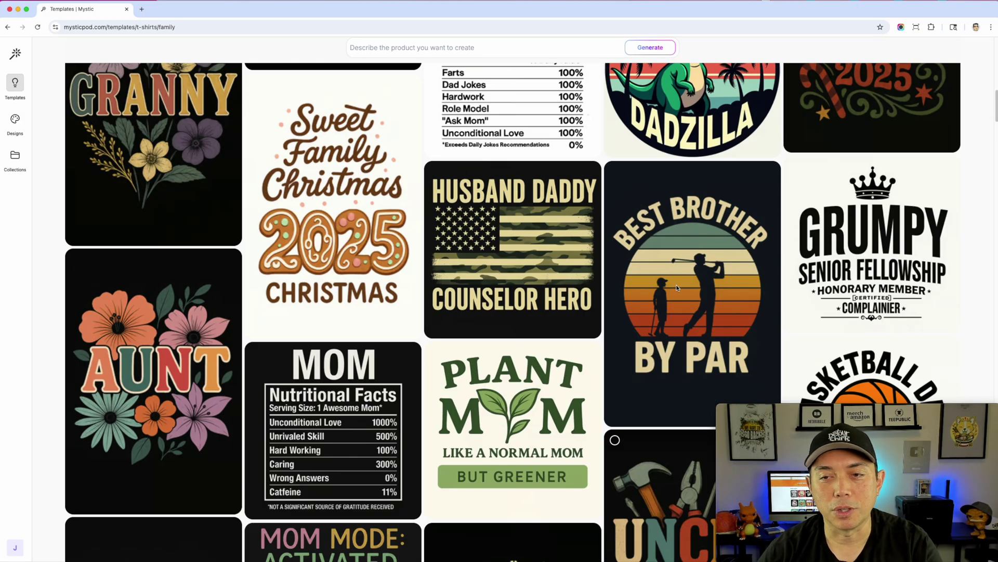
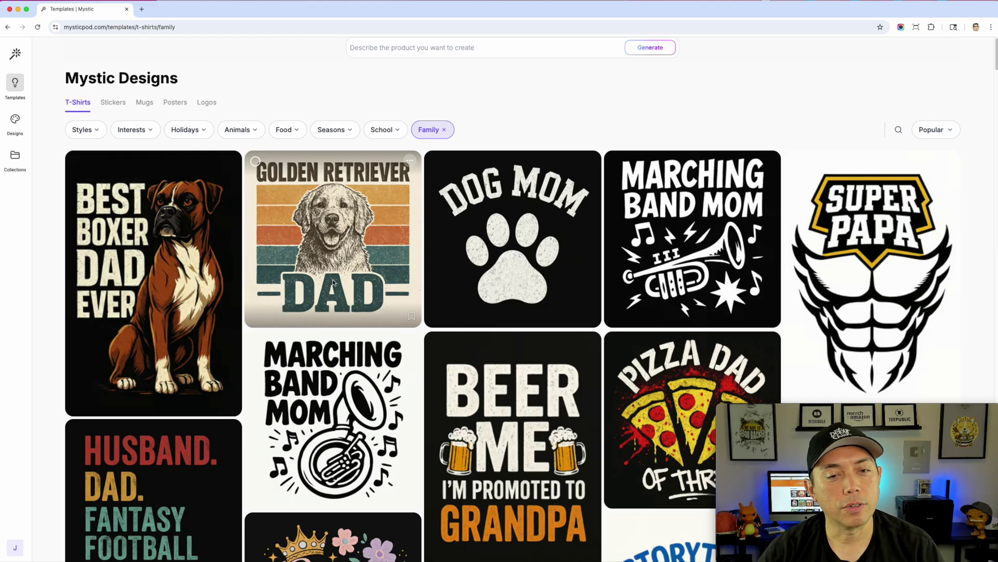
Step: Start a remix of the Golden Retriever Dad design and review the available style and niche options
{"action": "left_click", "coordinate": [410, 162]}
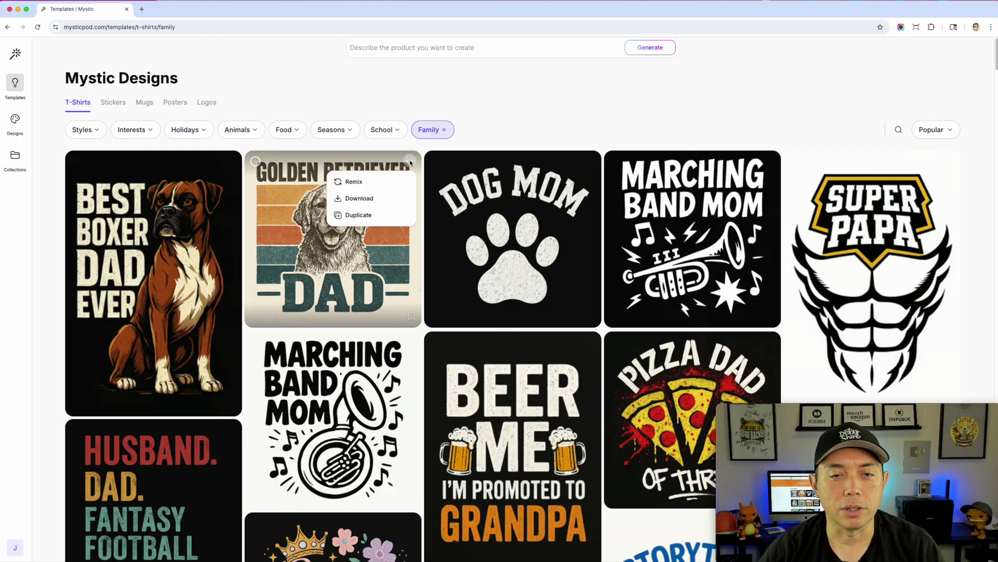
{"action": "left_click", "coordinate": [353, 181]}
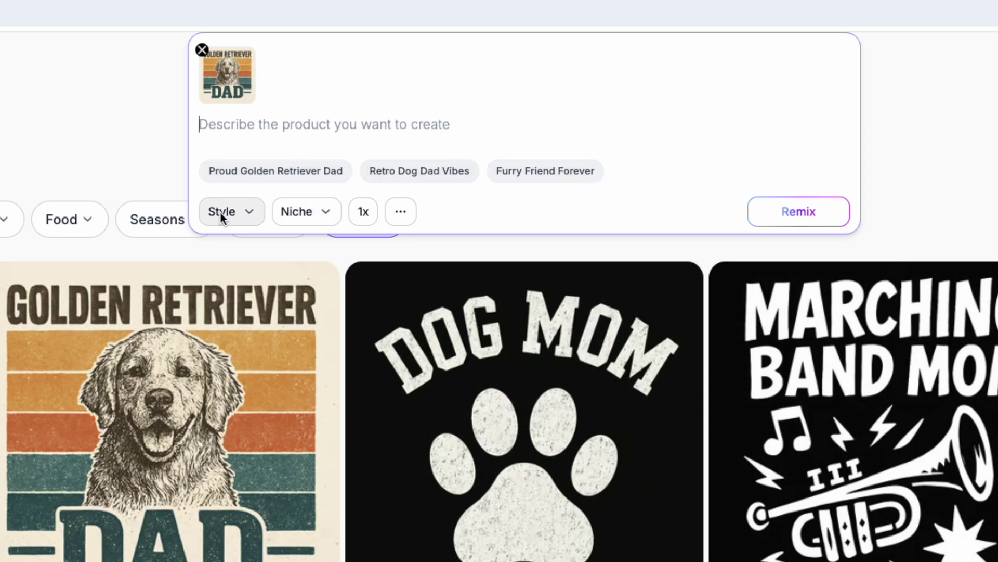
{"action": "left_click", "coordinate": [249, 214]}
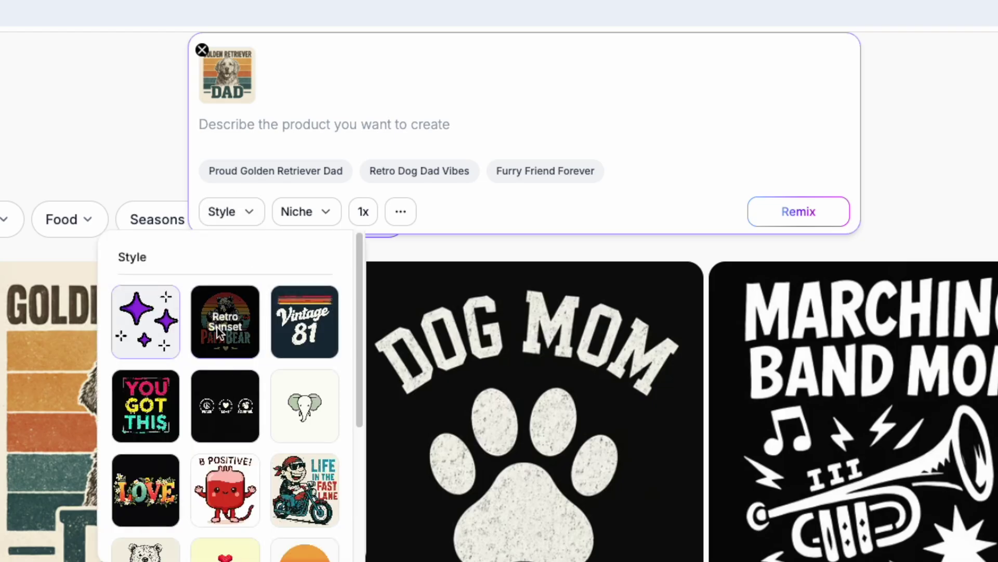
{"action": "scroll", "coordinate": [223, 364], "scroll_direction": "down", "scroll_amount": 2}
{"action": "scroll", "coordinate": [223, 364], "scroll_direction": "down", "scroll_amount": 2}
{"action": "scroll", "coordinate": [218, 388], "scroll_direction": "up", "scroll_amount": 6}
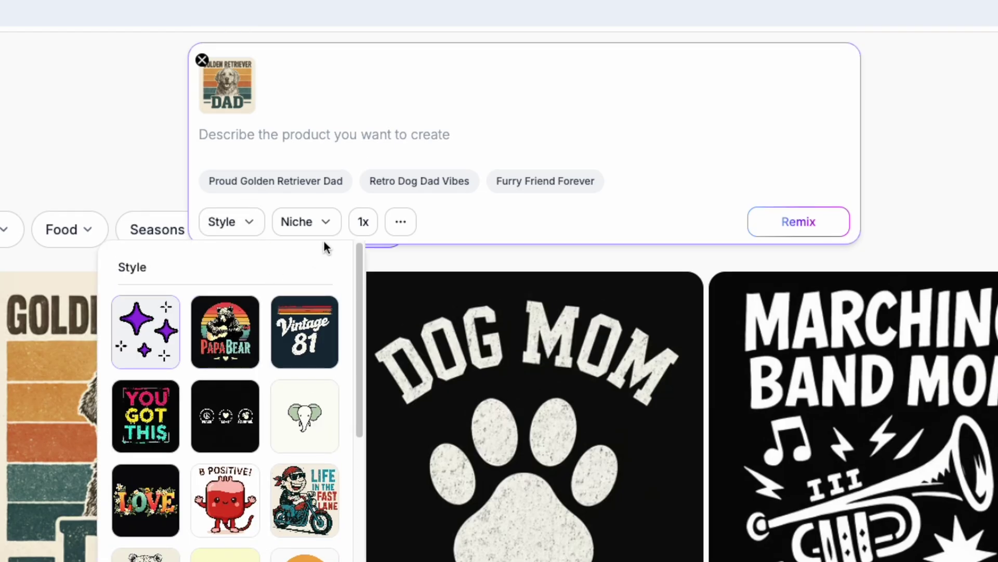
{"action": "left_click", "coordinate": [325, 218]}
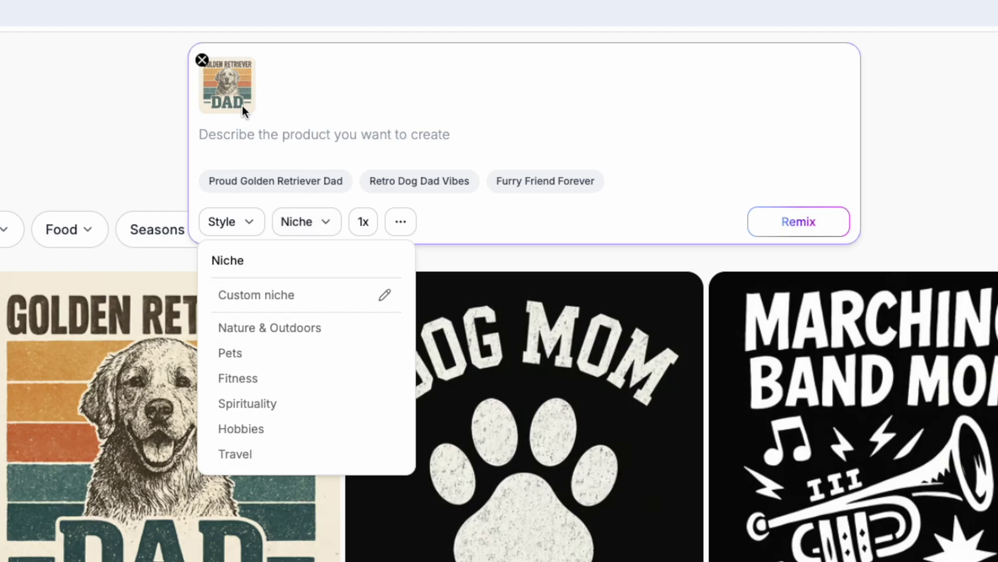
{"action": "scroll", "coordinate": [307, 390], "scroll_direction": "down", "scroll_amount": 1}
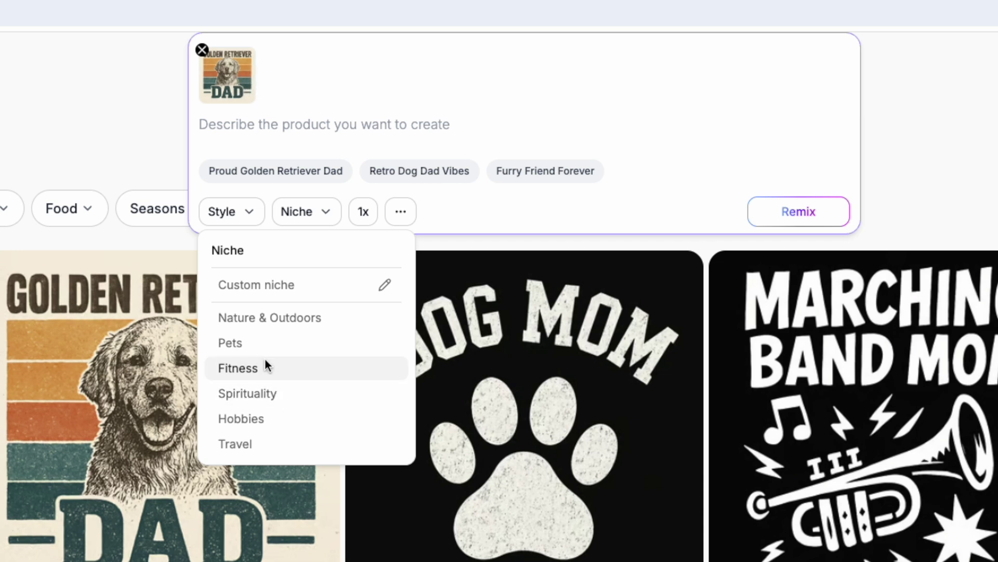
Step: Set the number of generations for the remix to 5
{"action": "left_click", "coordinate": [365, 196]}
{"action": "left_click", "coordinate": [359, 213]}
{"action": "left_click_drag", "start_coordinate": [291, 286], "coordinate": [456, 289]}
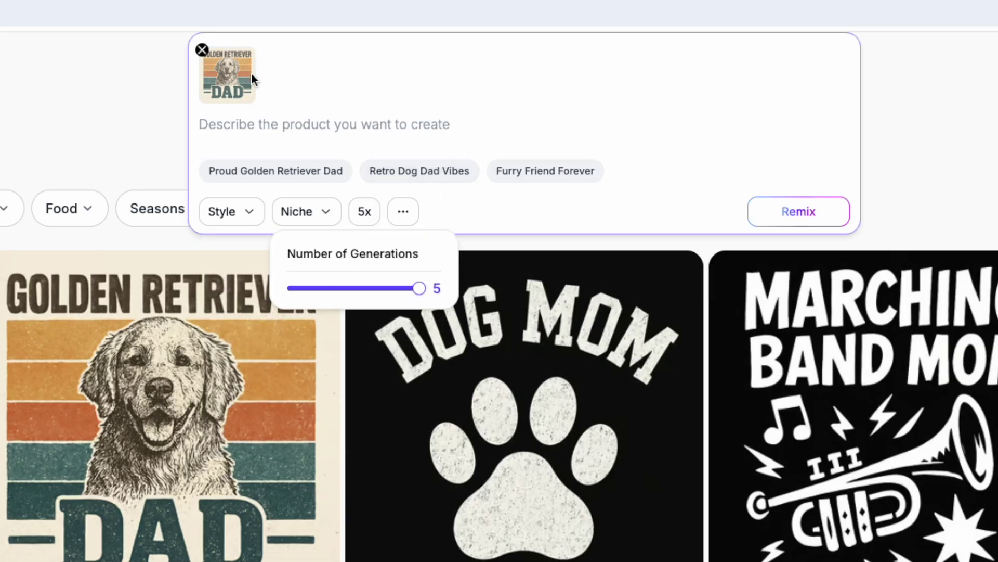
{"action": "left_click", "coordinate": [463, 211]}
Step: Review the remix's advanced options for product, size and model, keeping T-Shirt as the product
{"action": "left_click", "coordinate": [404, 213]}
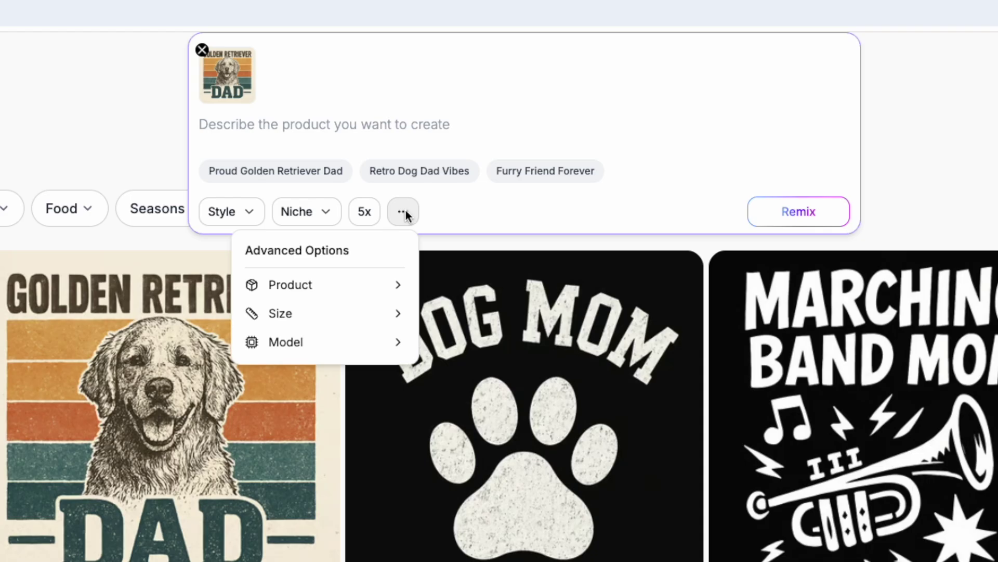
{"action": "mouse_move", "coordinate": [308, 296]}
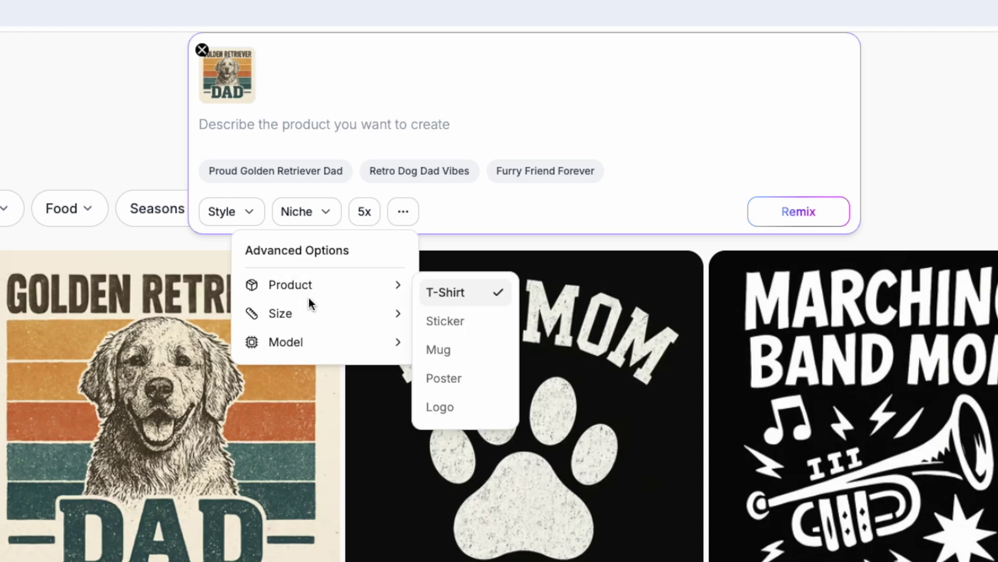
{"action": "left_click", "coordinate": [479, 294]}
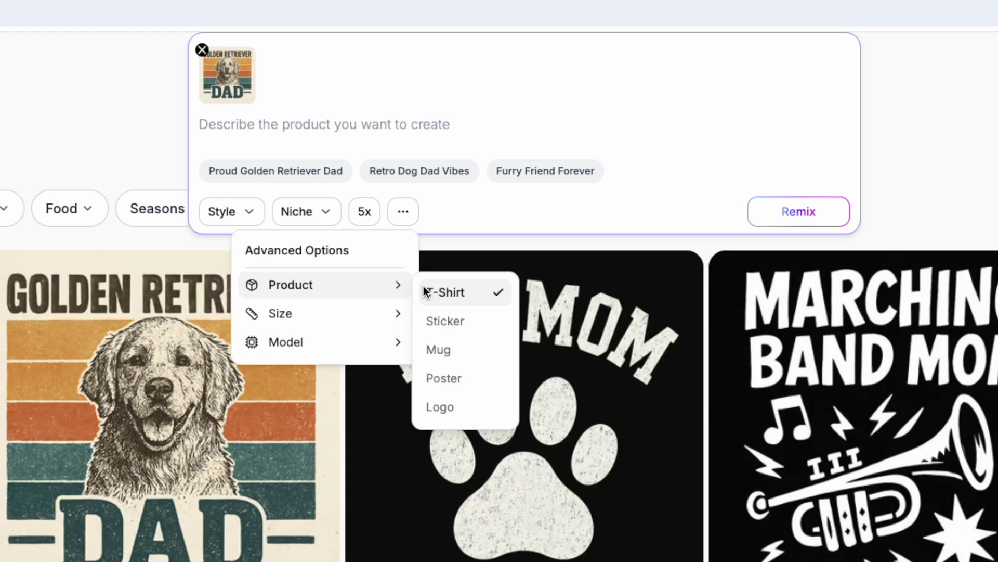
{"action": "mouse_move", "coordinate": [320, 313]}
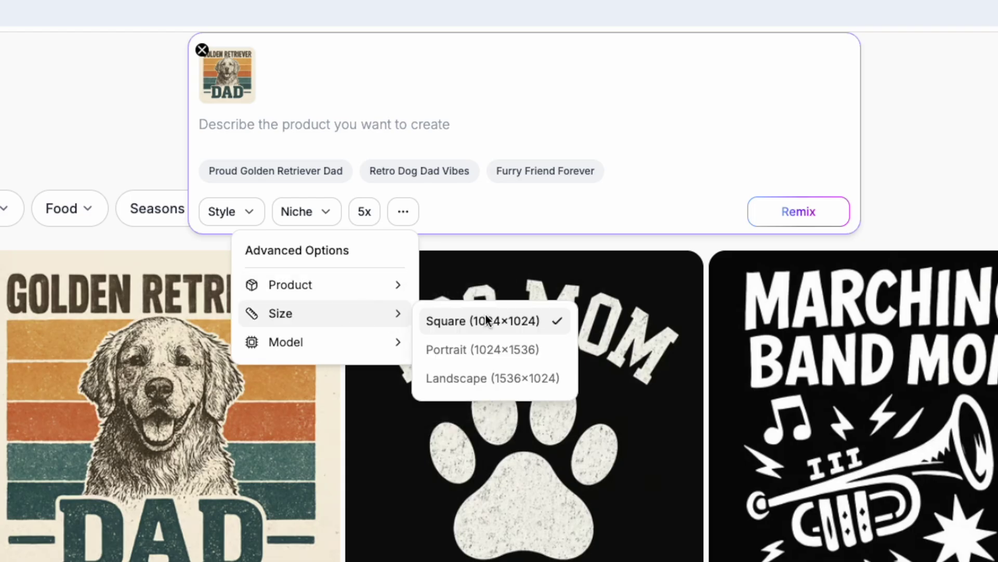
{"action": "mouse_move", "coordinate": [369, 313]}
{"action": "mouse_move", "coordinate": [348, 337]}
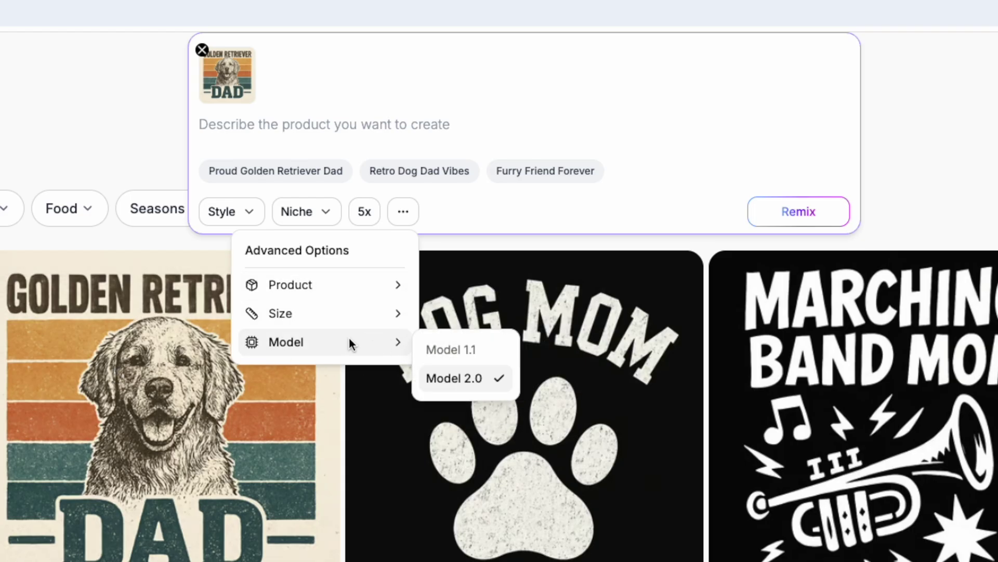
{"action": "left_click", "coordinate": [481, 210]}
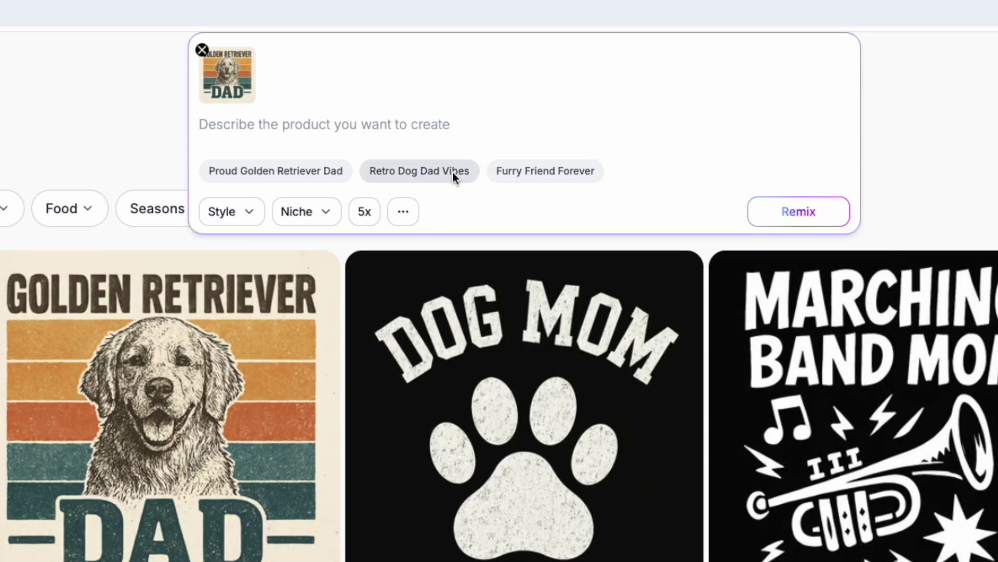
Step: Fill the remix prompt with the suggested Furry Friend Forever idea and generate the designs
{"action": "left_click", "coordinate": [557, 170]}
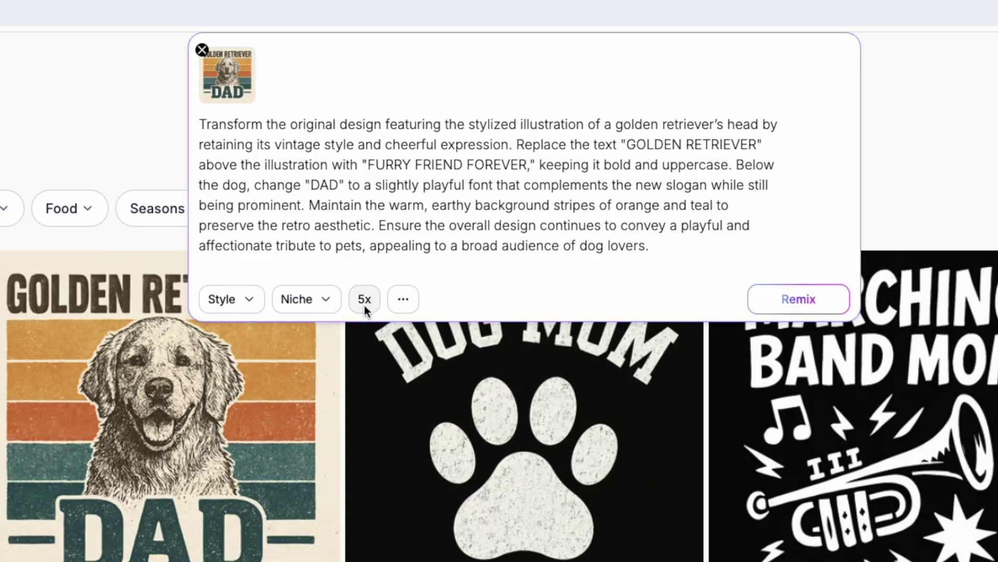
{"action": "left_click", "coordinate": [786, 299]}
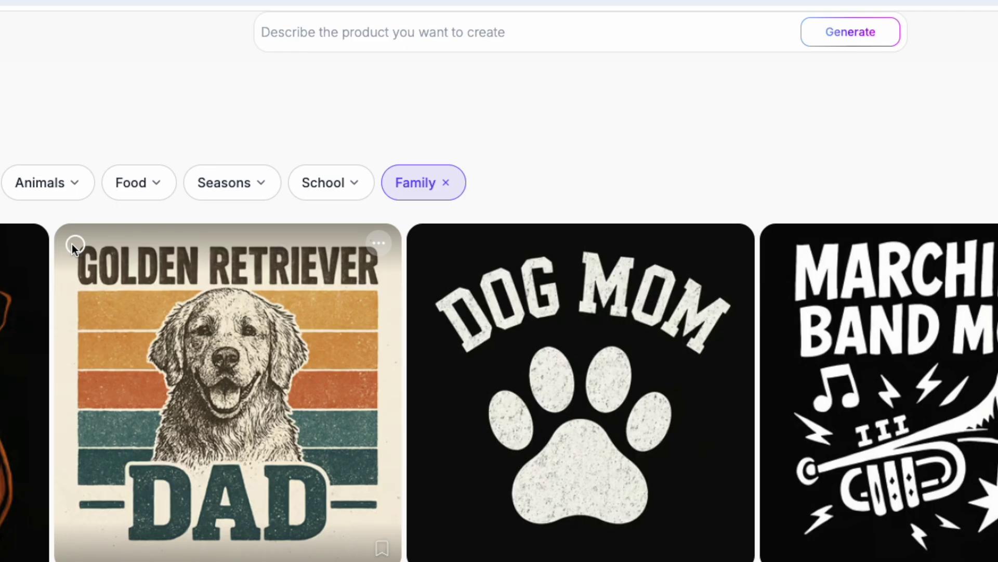
Step: Remix the Golden Retriever Dad design again with the prompt "Change the words Golden Retriever to different dog types and change the graphic to match"
{"action": "left_click", "coordinate": [379, 242]}
{"action": "left_click", "coordinate": [289, 286]}
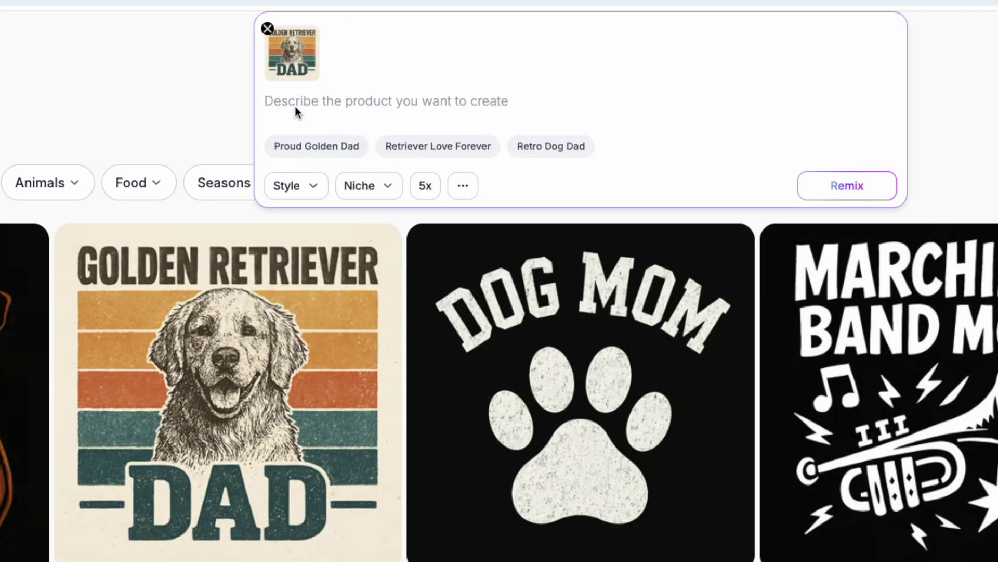
{"action": "type", "text": "Change the words Golden Retriever to different dog types and change the graphic to match"}
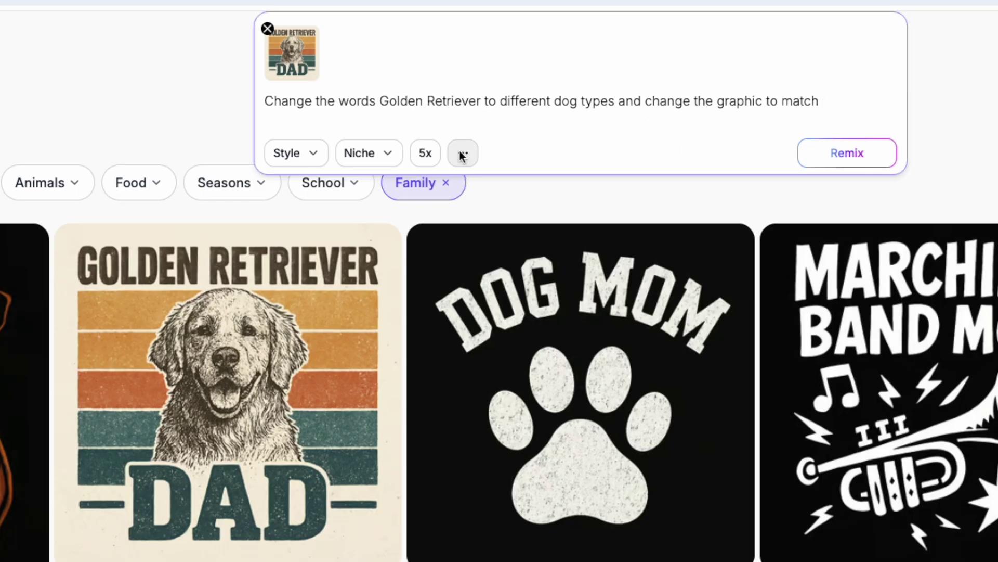
{"action": "left_click", "coordinate": [858, 153]}
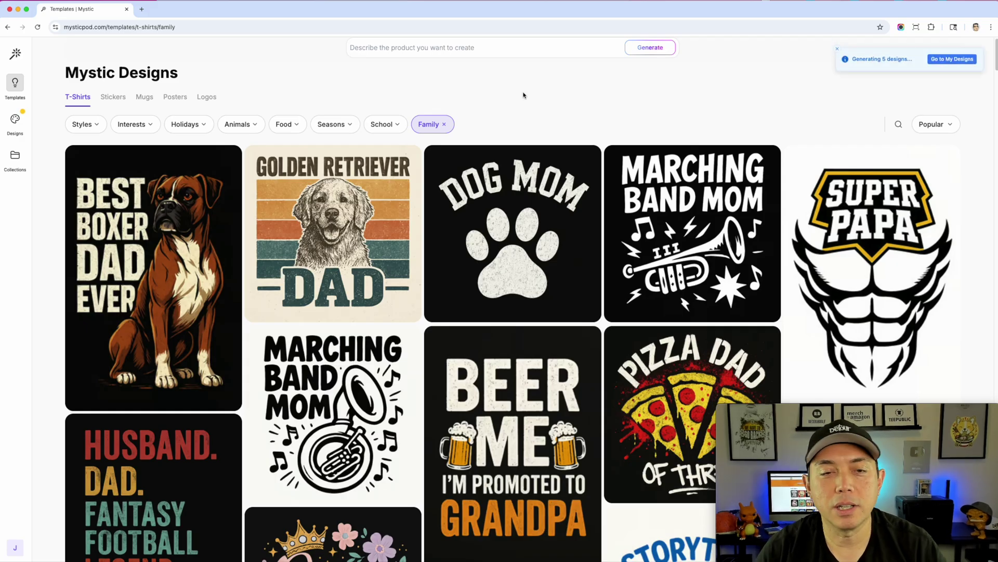
Step: Open the curly-haired dog Furry Friend Forever Dad remix from My Designs and compare it with the original version
{"action": "left_click", "coordinate": [16, 121]}
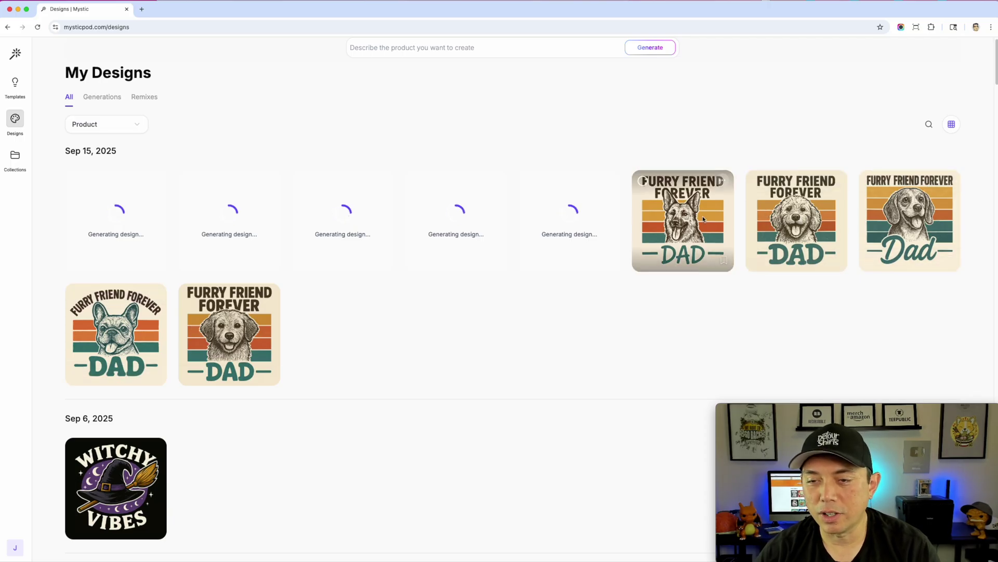
{"action": "left_click", "coordinate": [804, 216]}
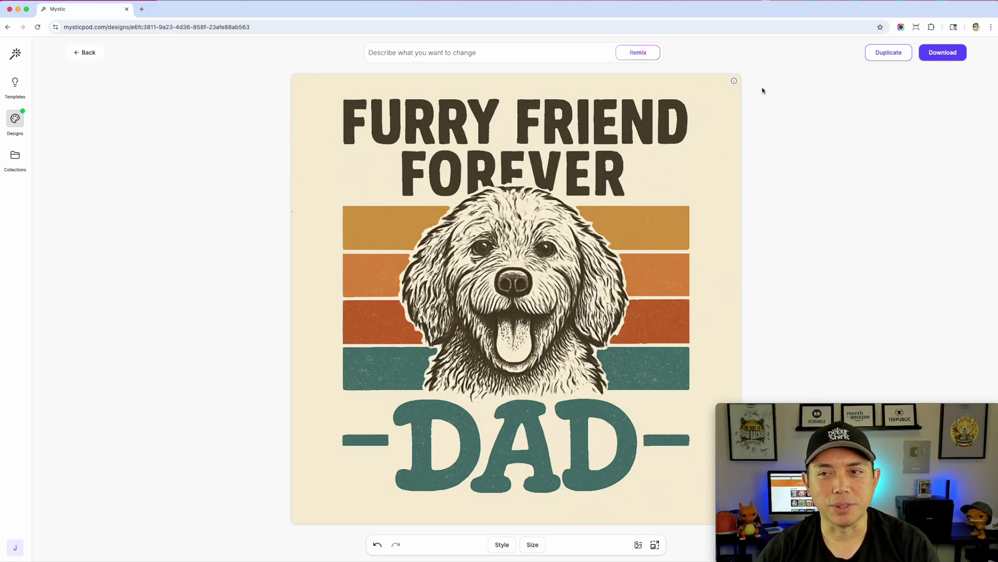
{"action": "left_click", "coordinate": [378, 545]}
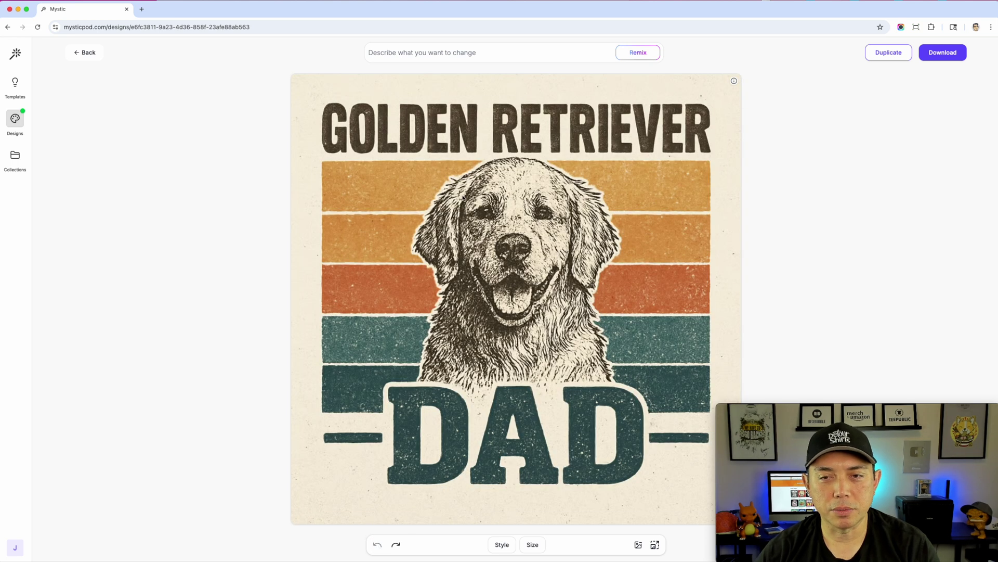
{"action": "left_click", "coordinate": [396, 543]}
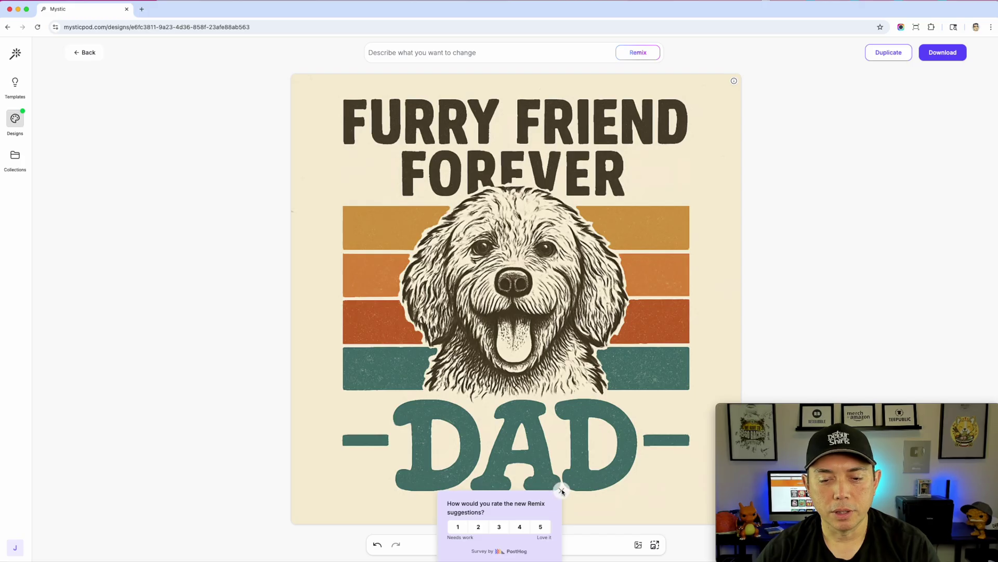
Step: Dismiss the remix survey and review the style and size options for the curly-haired Furry Friend Forever Dad design
{"action": "left_click", "coordinate": [562, 490]}
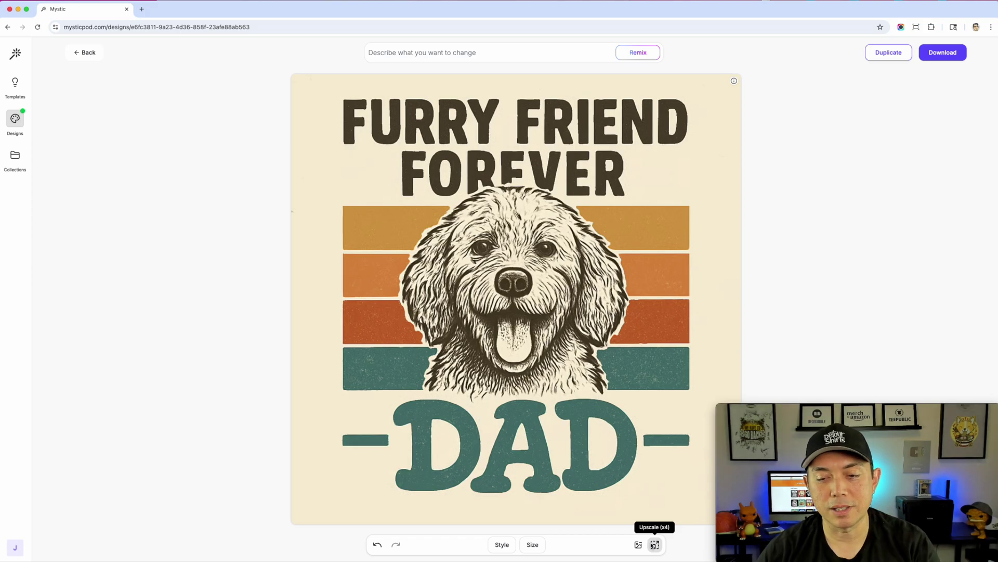
{"action": "left_click", "coordinate": [502, 545]}
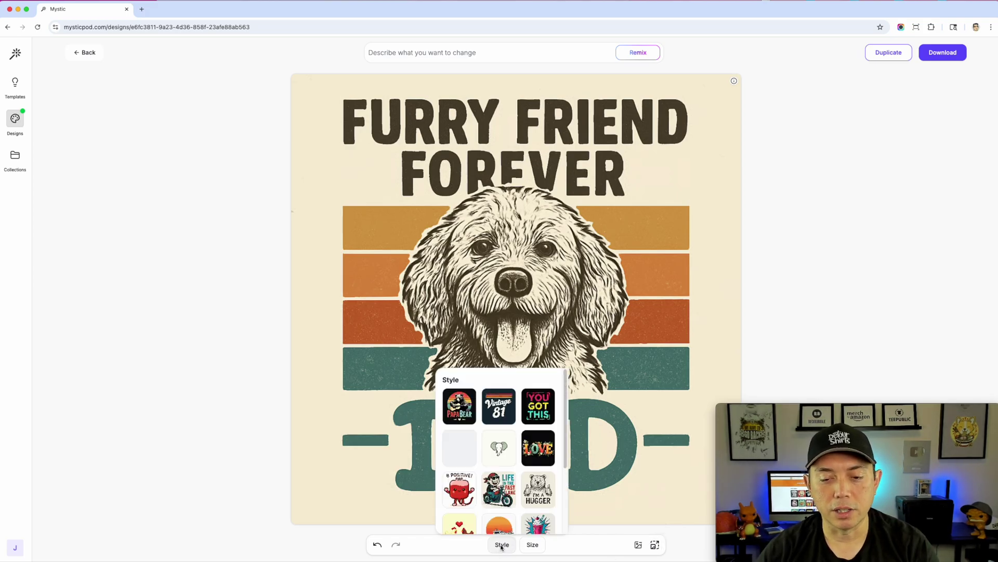
{"action": "scroll", "coordinate": [513, 445], "scroll_direction": "down", "scroll_amount": 5}
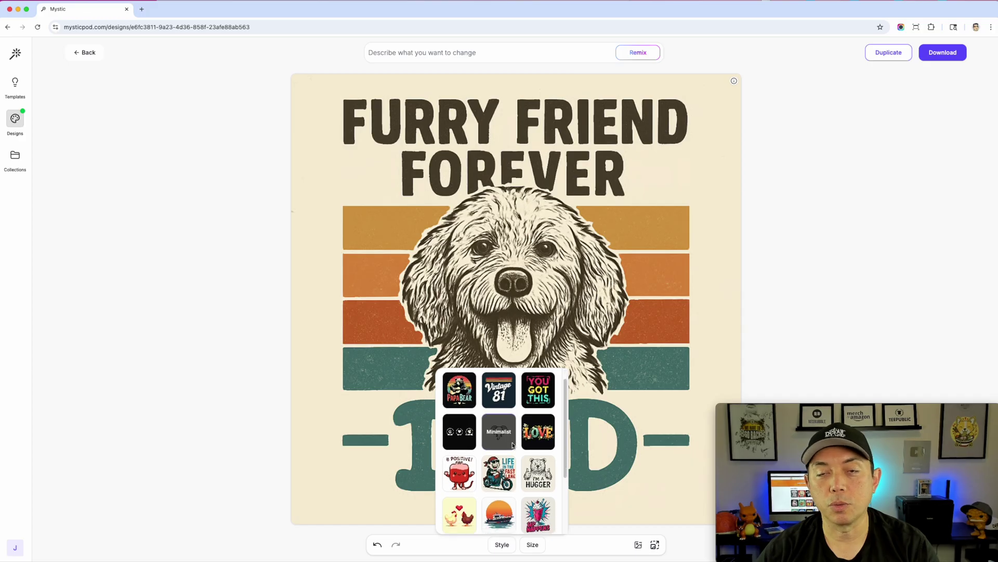
{"action": "left_click", "coordinate": [533, 544]}
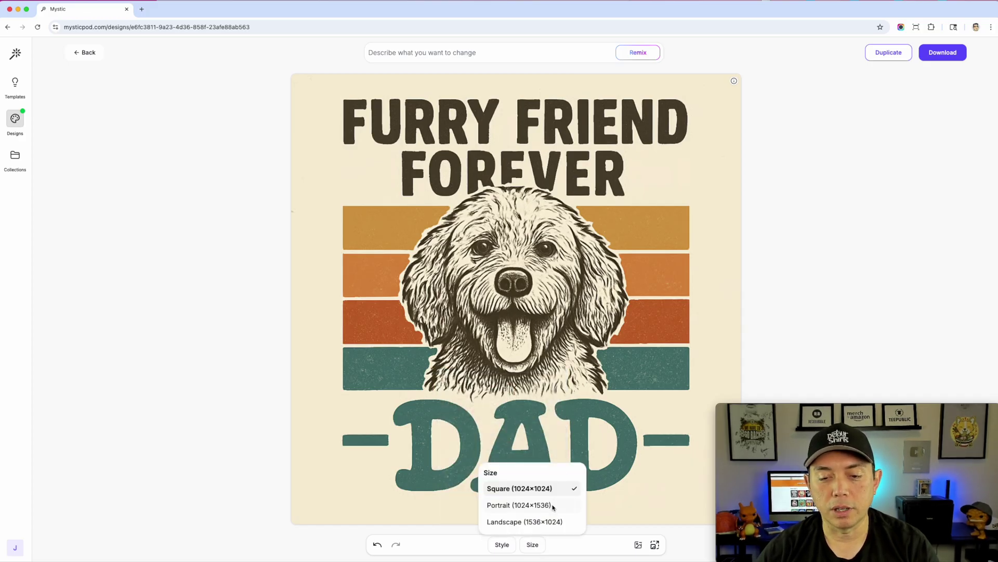
{"action": "left_click", "coordinate": [521, 50]}
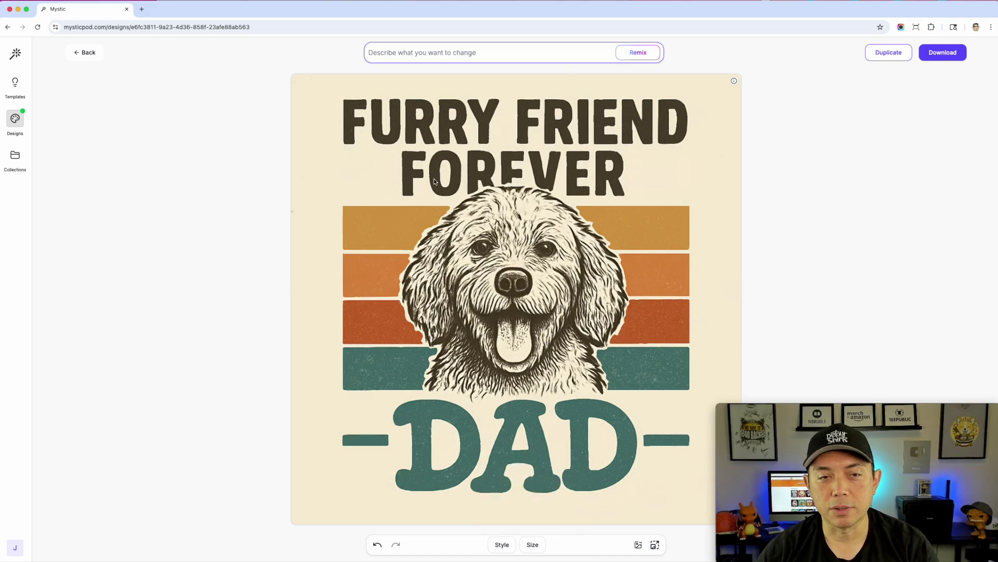
Step: Open the Shiba Inu Dad and Dachshund Dad remixes from My Designs one after the other, and return to the designs overview
{"action": "left_click", "coordinate": [15, 120]}
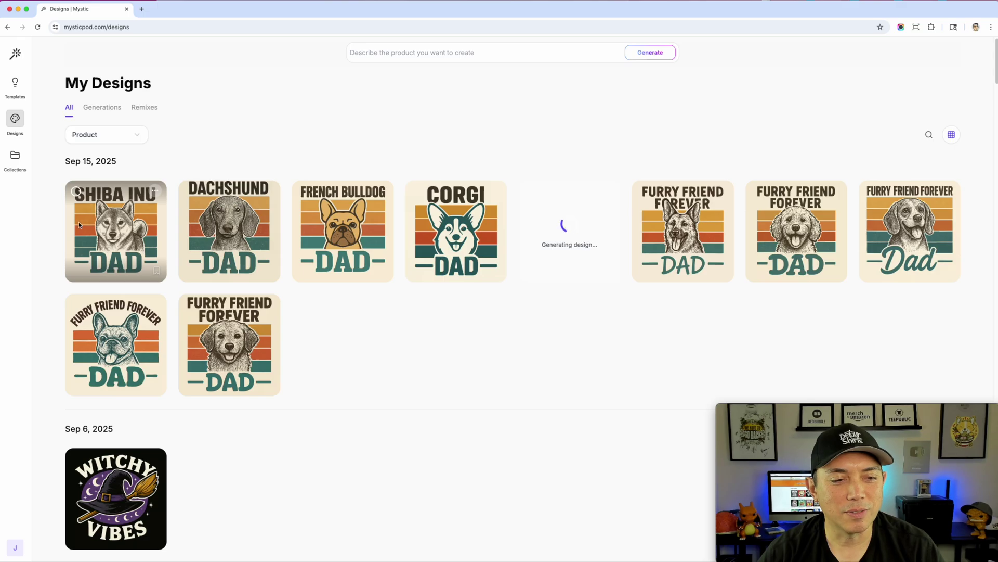
{"action": "left_click", "coordinate": [104, 231]}
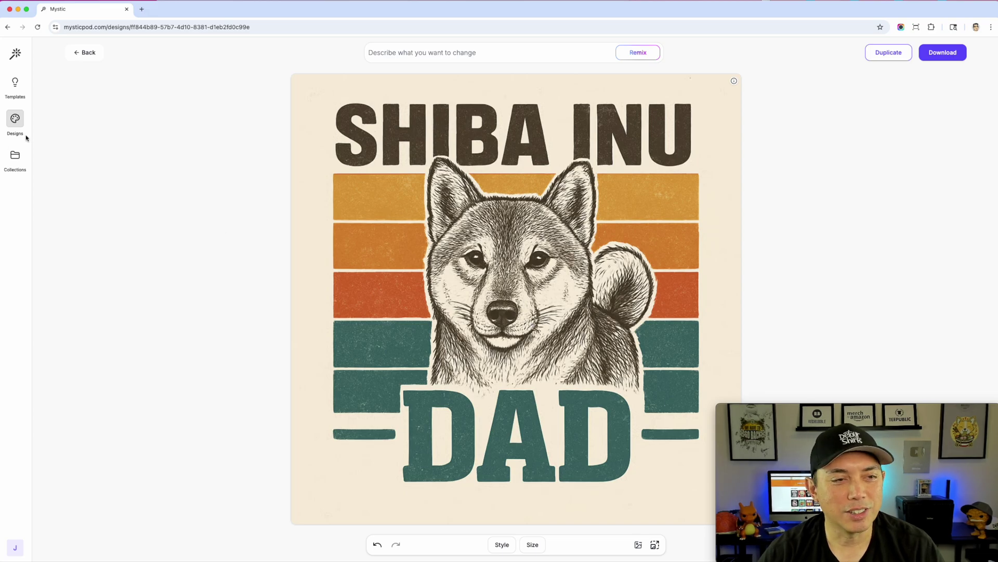
{"action": "left_click", "coordinate": [15, 121]}
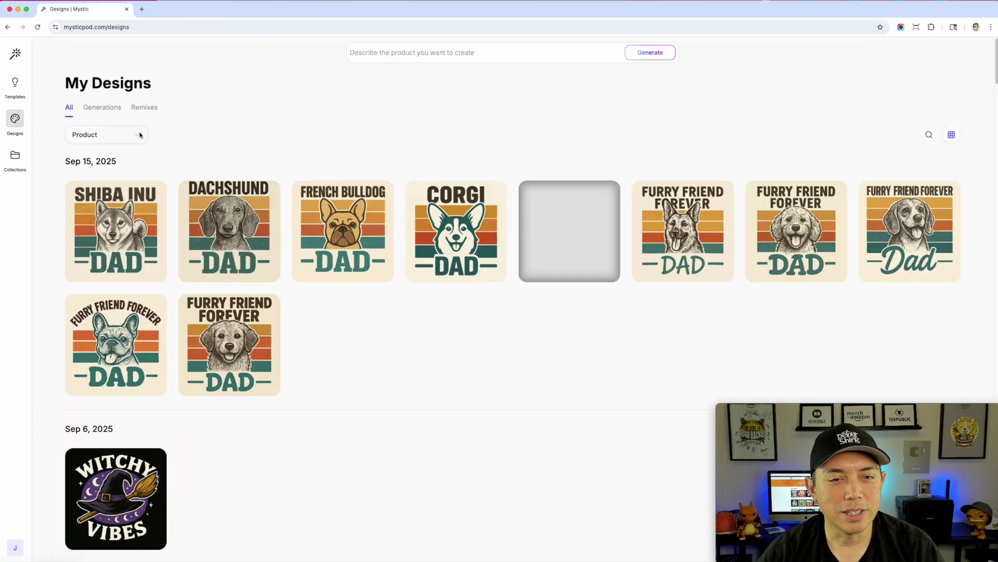
{"action": "left_click", "coordinate": [272, 228]}
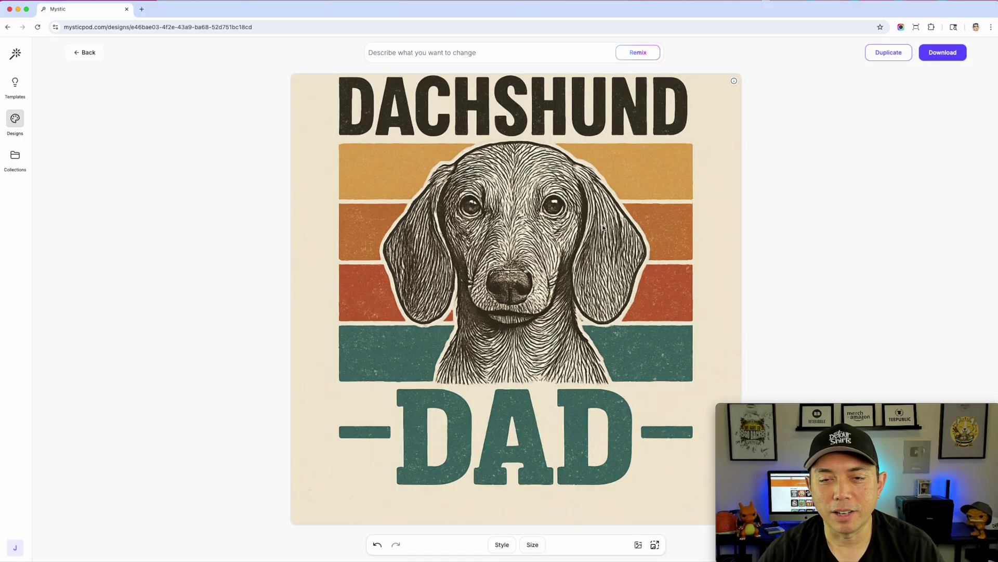
{"action": "left_click", "coordinate": [12, 127]}
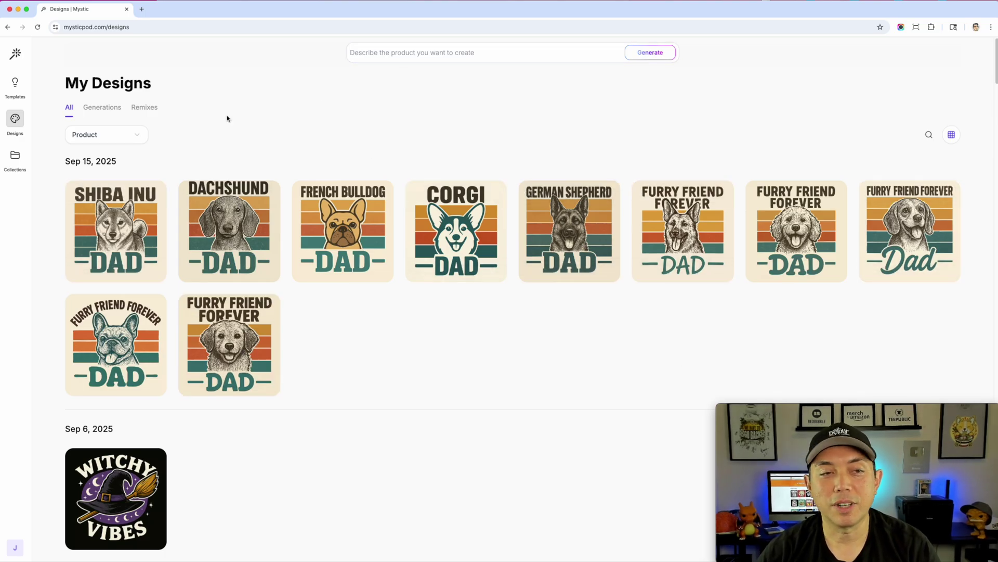
Step: Filter the T-shirt templates to the Family category and browse its designs
{"action": "left_click", "coordinate": [15, 88]}
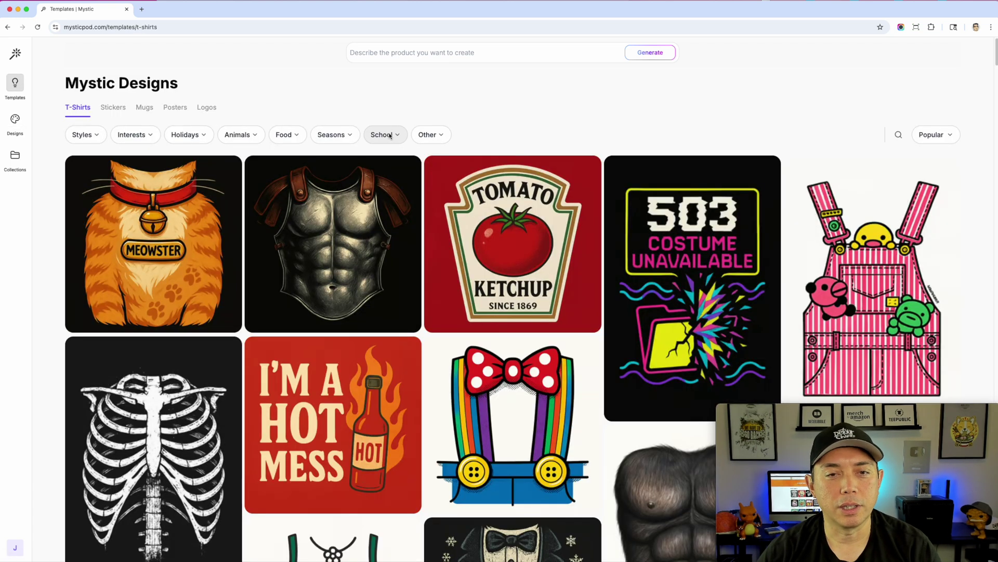
{"action": "left_click", "coordinate": [427, 135]}
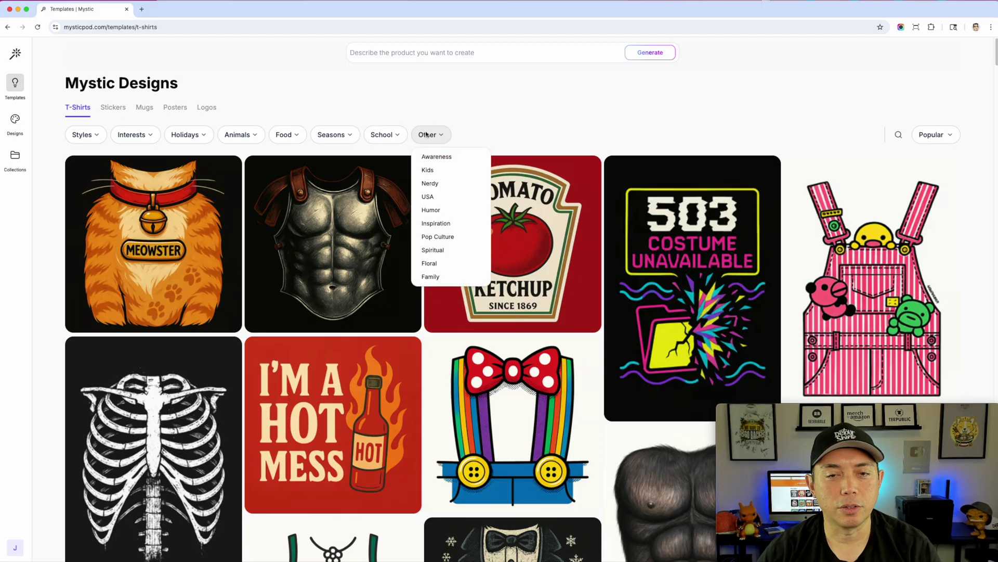
{"action": "left_click", "coordinate": [431, 277]}
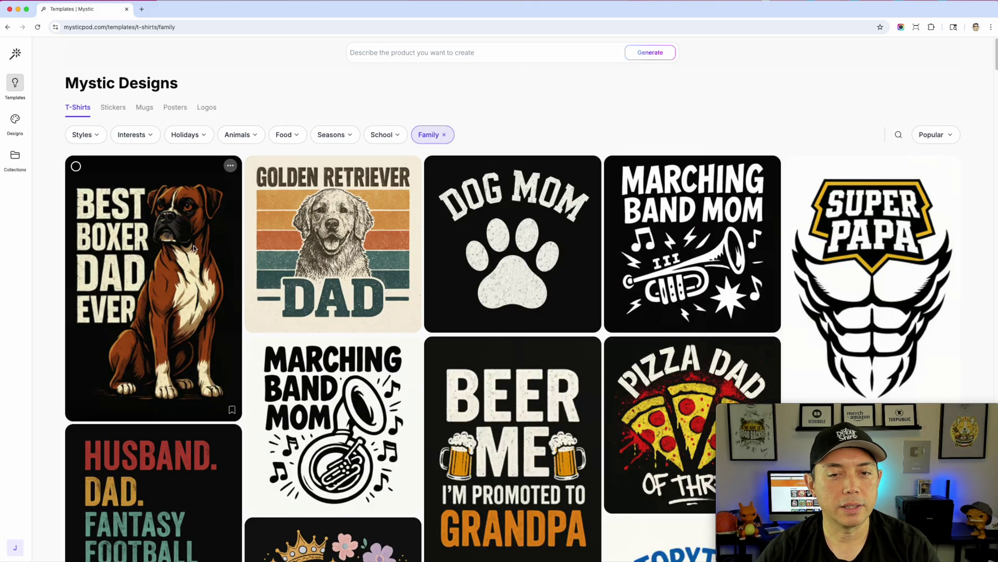
{"action": "scroll", "coordinate": [661, 210], "scroll_direction": "down", "scroll_amount": 5}
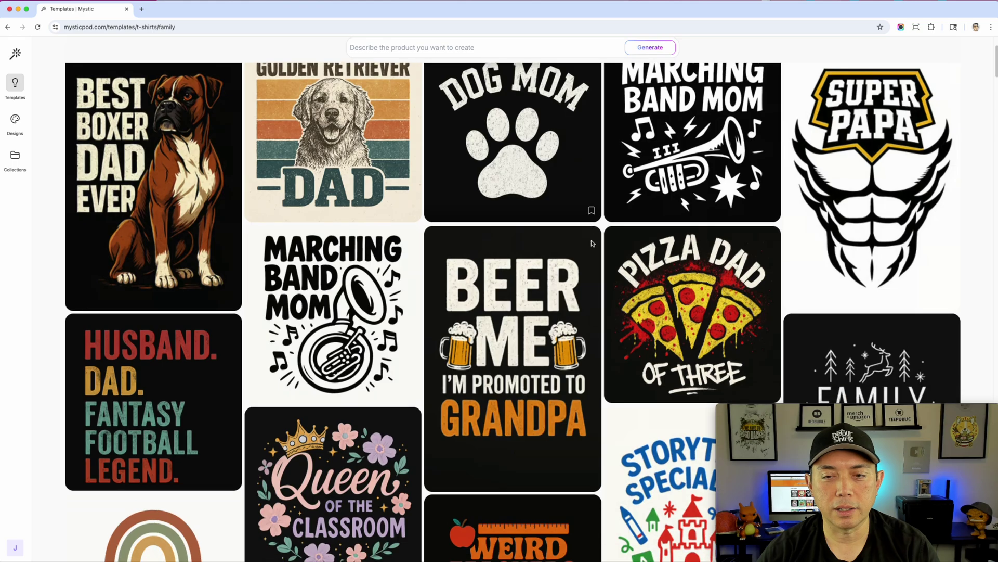
{"action": "scroll", "coordinate": [591, 243], "scroll_direction": "down", "scroll_amount": 3}
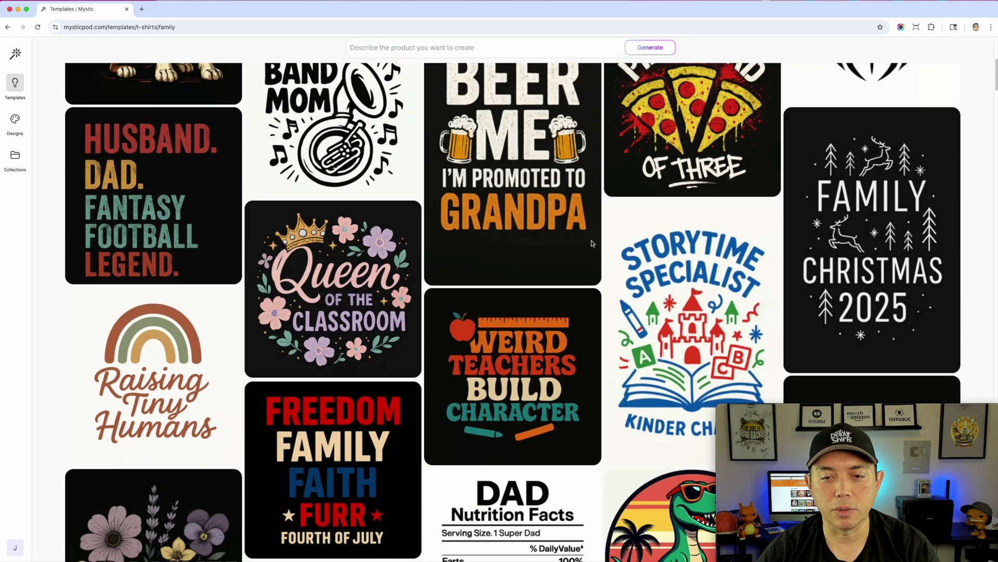
{"action": "scroll", "coordinate": [591, 243], "scroll_direction": "up", "scroll_amount": 3}
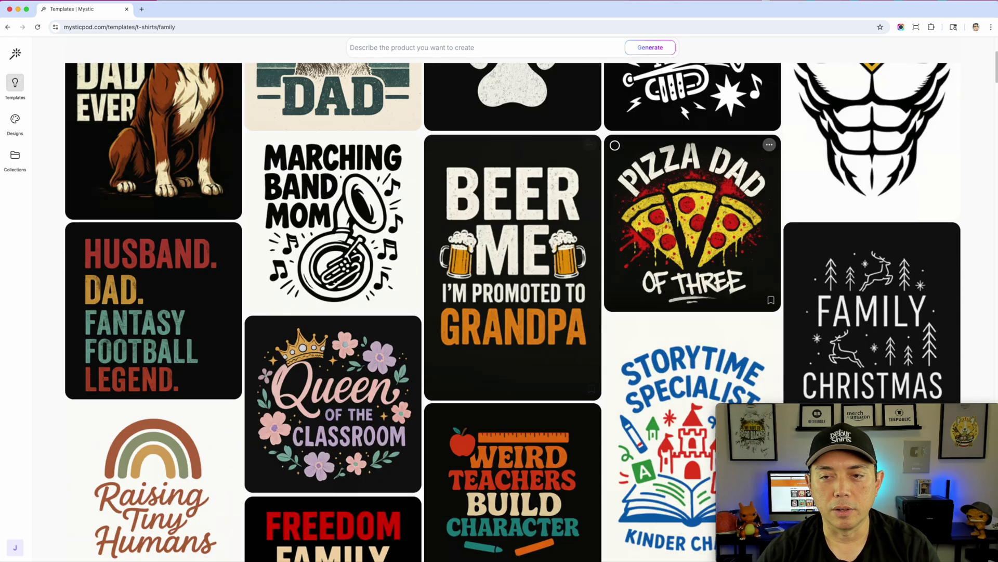
Step: View the Pizza Dad of Three template at full size and return to the Family templates
{"action": "left_click", "coordinate": [704, 210]}
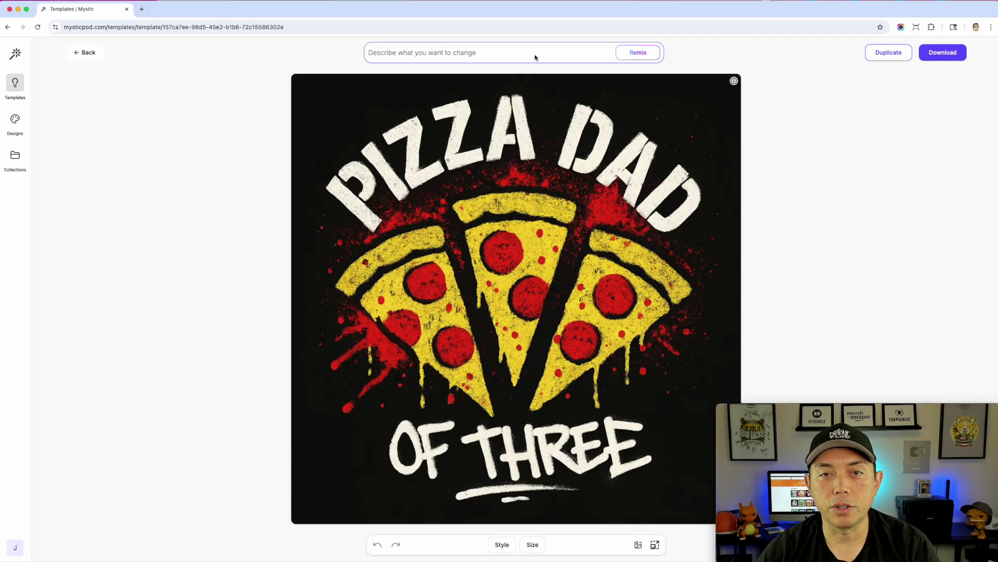
{"action": "left_click", "coordinate": [536, 57]}
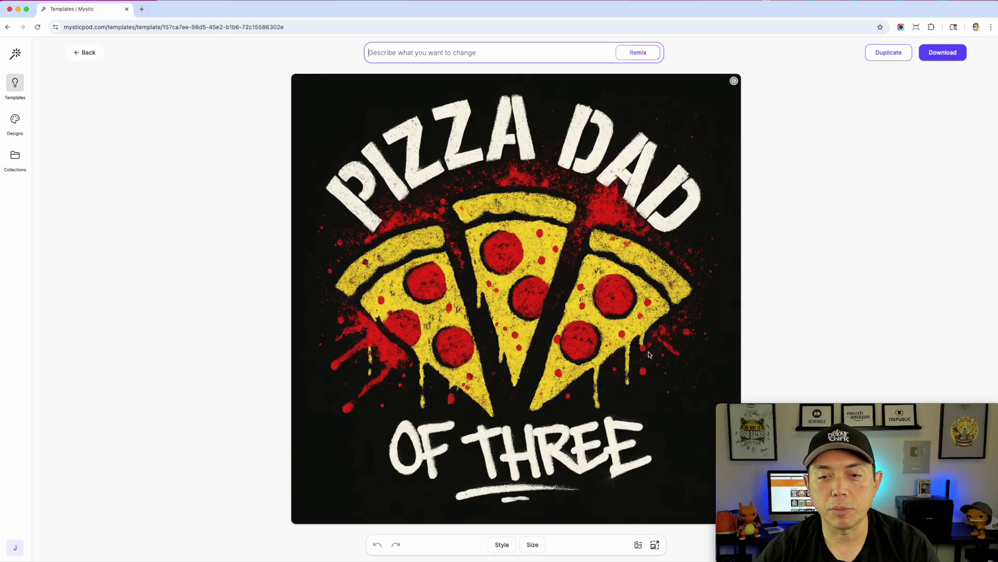
{"action": "left_click", "coordinate": [91, 54]}
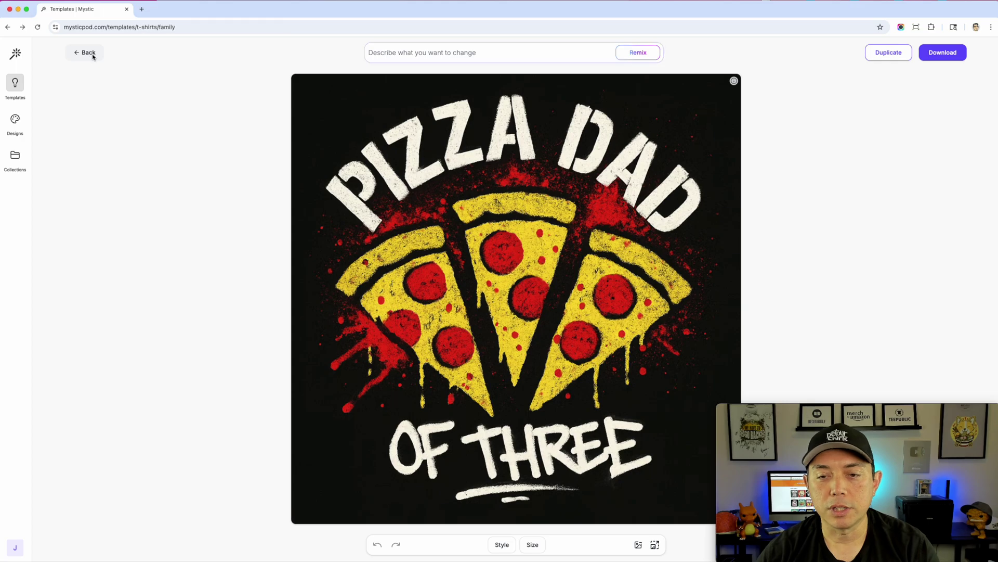
Step: Start a remix of the Pizza Dad of Three template and fill its prompt with the suggested Slices of Daditude idea
{"action": "left_click", "coordinate": [769, 145]}
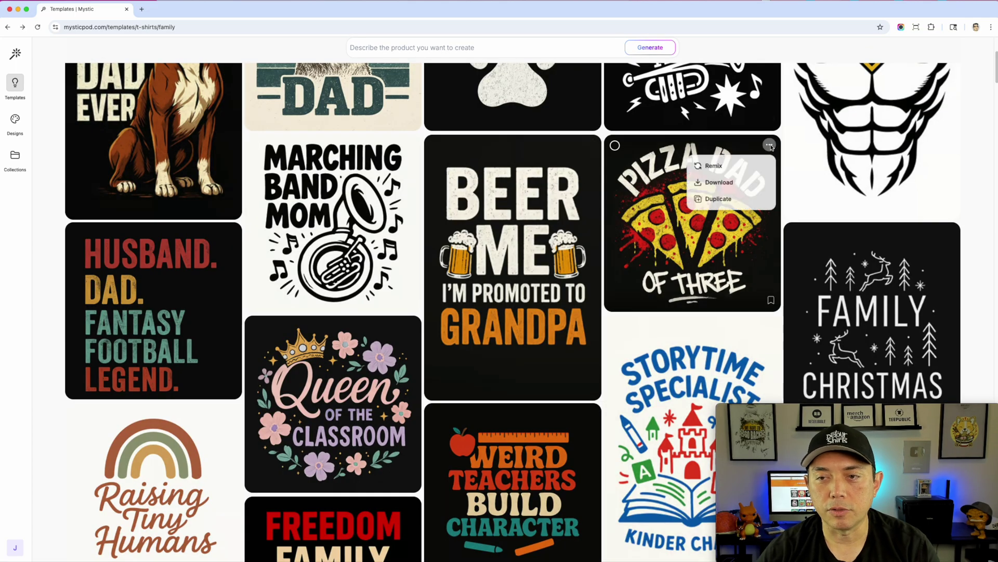
{"action": "left_click", "coordinate": [722, 166]}
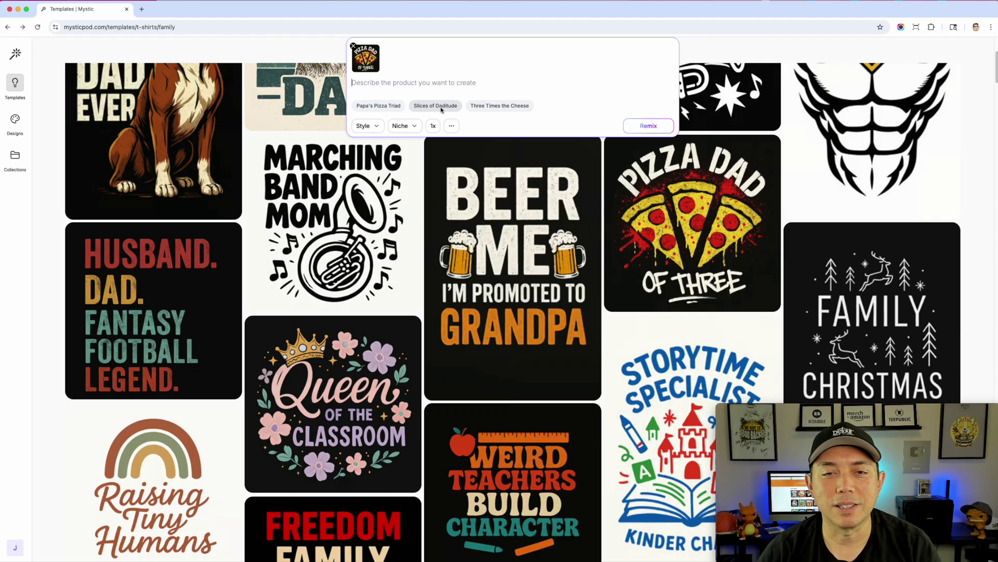
{"action": "left_click", "coordinate": [440, 107]}
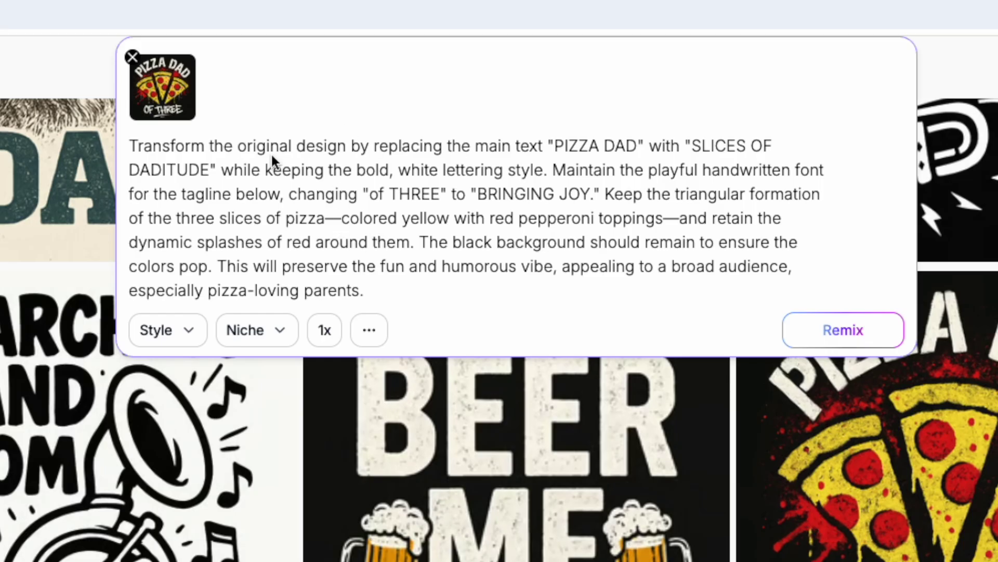
{"action": "left_click_drag", "start_coordinate": [290, 146], "coordinate": [573, 254]}
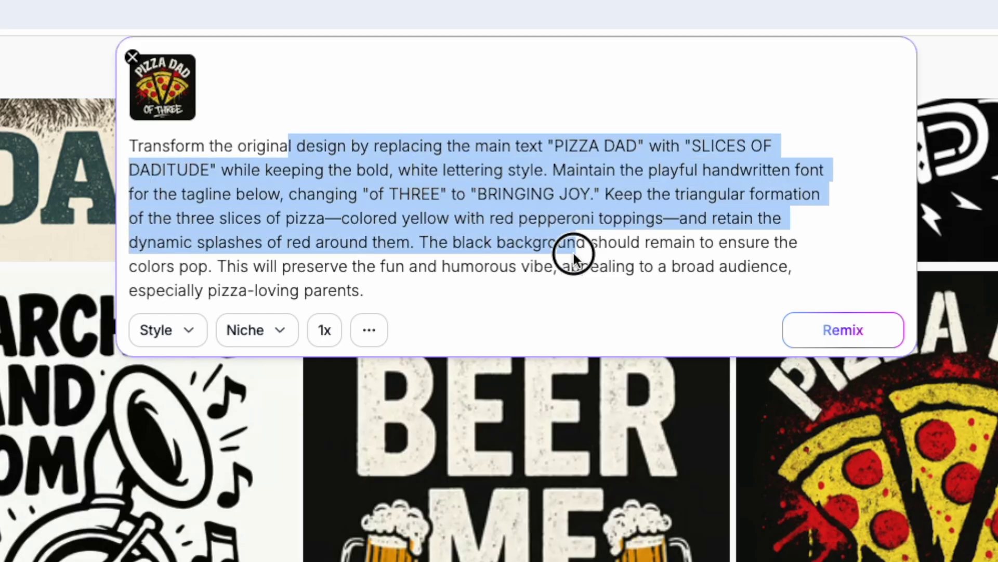
{"action": "left_click", "coordinate": [836, 256]}
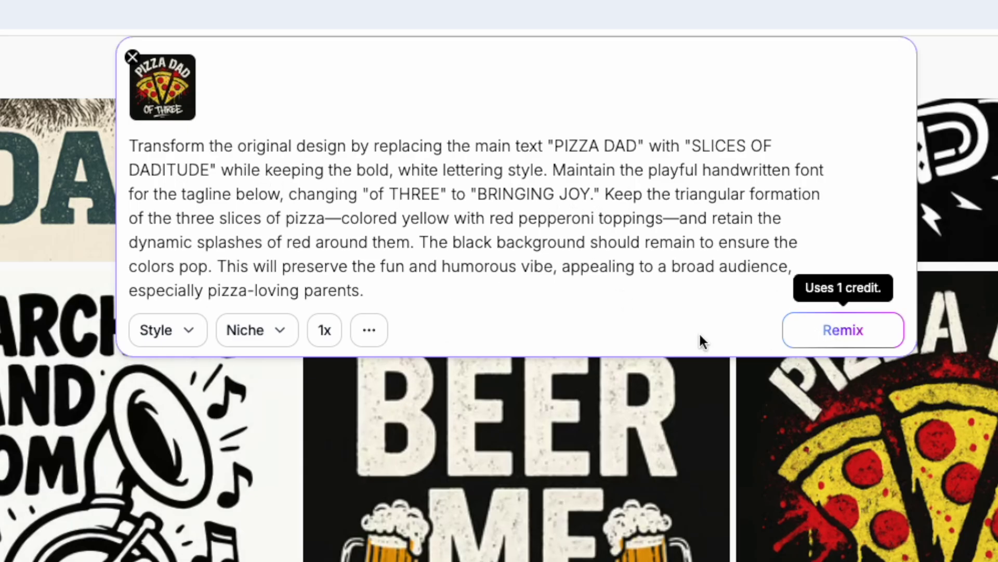
Step: Set the number of generations to 5 and generate the Slices of Daditude remixes
{"action": "left_click", "coordinate": [323, 330]}
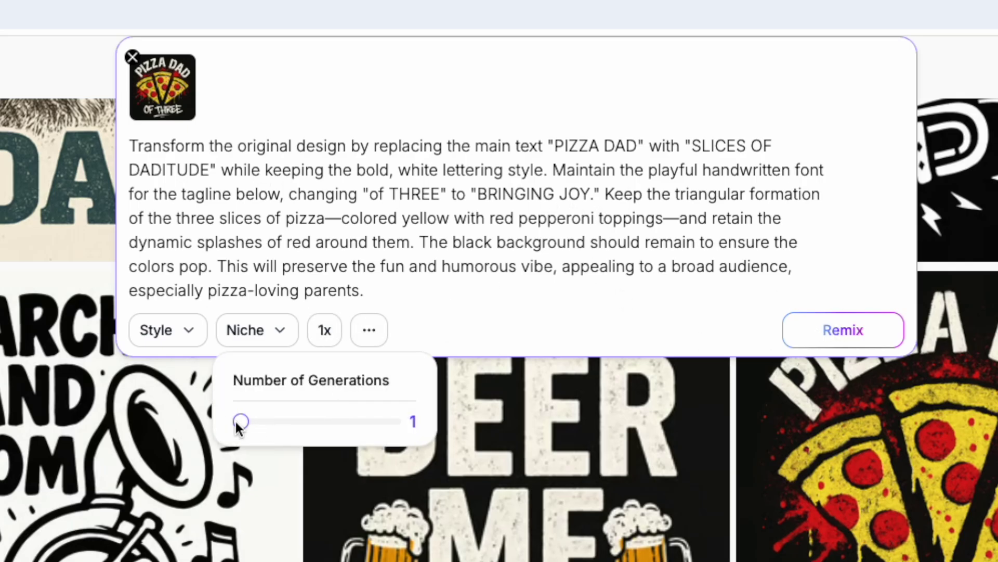
{"action": "left_click_drag", "start_coordinate": [241, 421], "coordinate": [567, 446]}
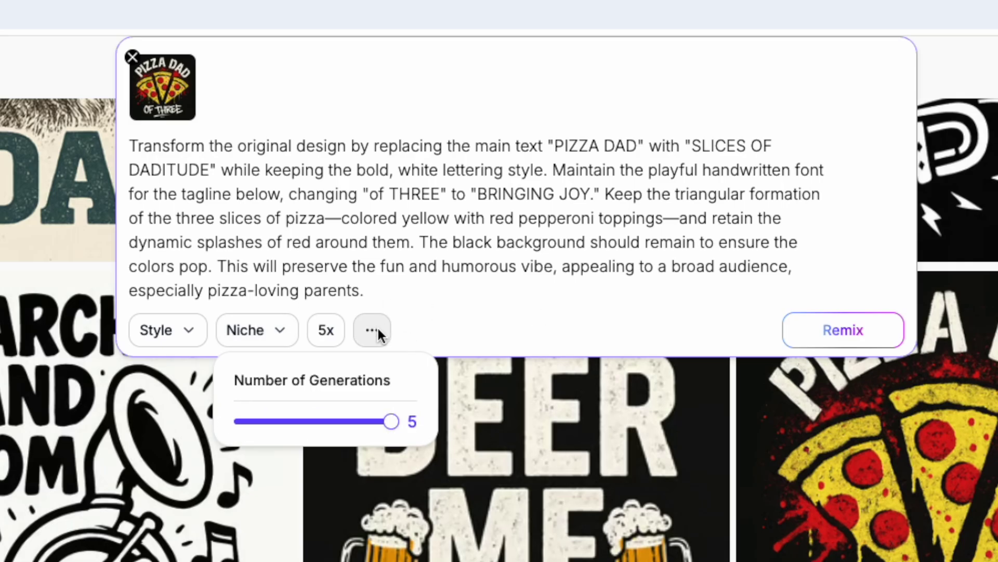
{"action": "left_click", "coordinate": [821, 330]}
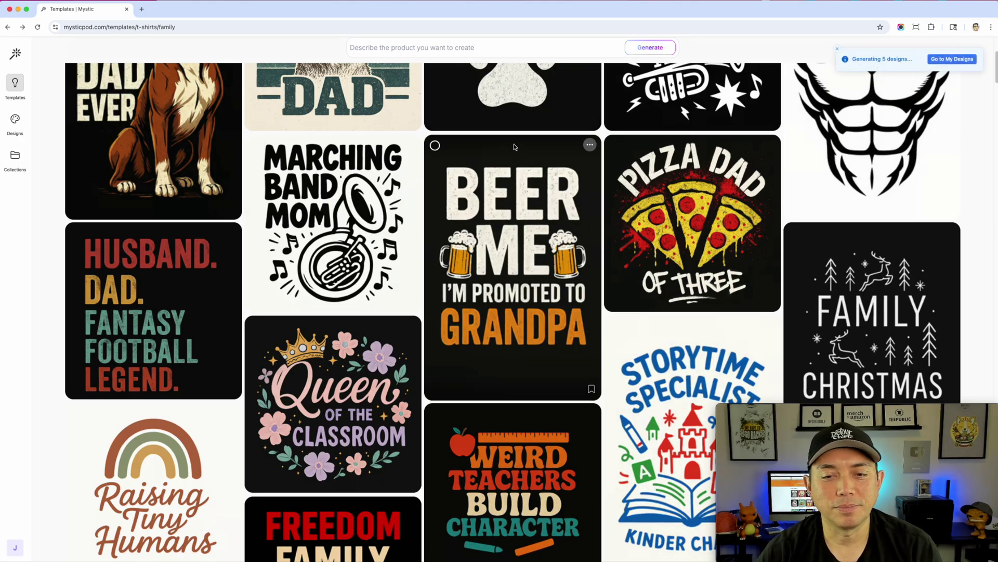
Step: Browse further through the Family T-shirt templates for more remix ideas
{"action": "scroll", "coordinate": [537, 261], "scroll_direction": "down", "scroll_amount": 5}
{"action": "scroll", "coordinate": [521, 221], "scroll_direction": "up", "scroll_amount": 3}
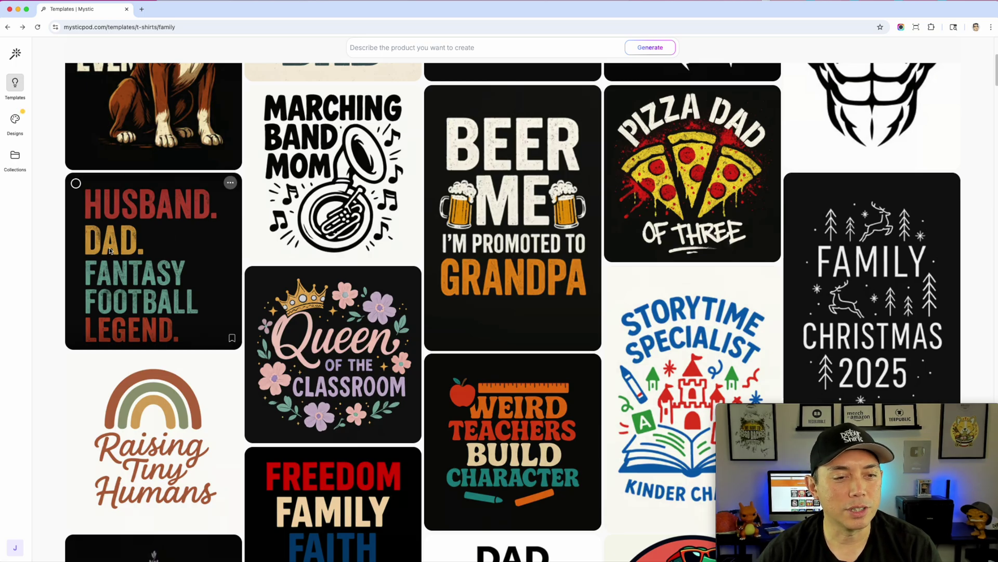
{"action": "scroll", "coordinate": [208, 316], "scroll_direction": "down", "scroll_amount": 5}
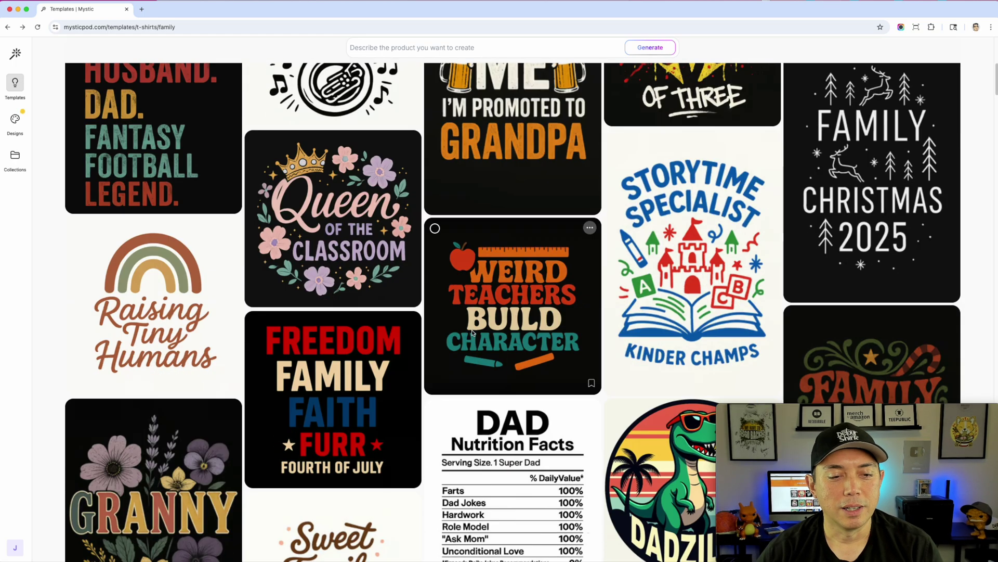
{"action": "scroll", "coordinate": [454, 329], "scroll_direction": "down", "scroll_amount": 10}
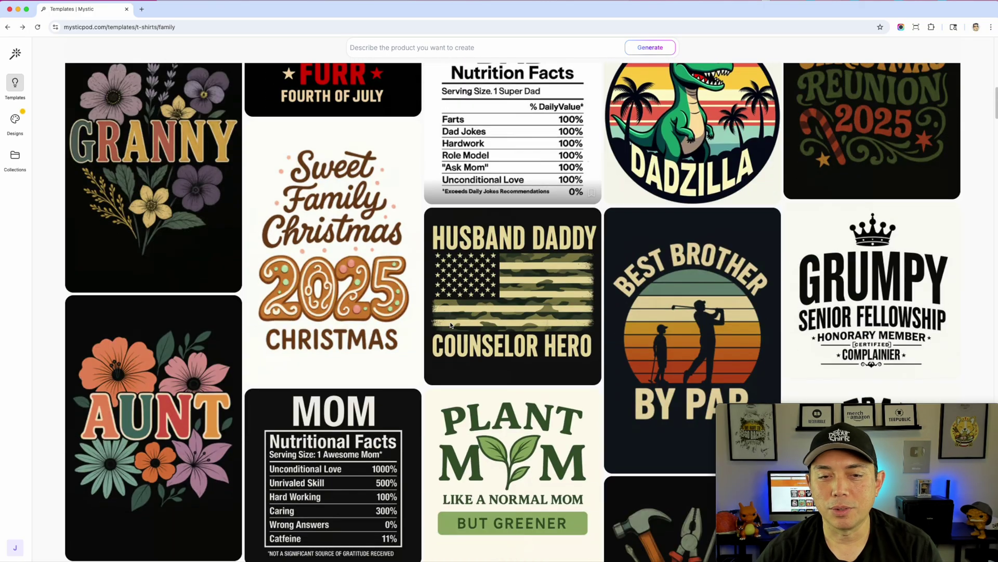
{"action": "scroll", "coordinate": [450, 325], "scroll_direction": "up", "scroll_amount": 15}
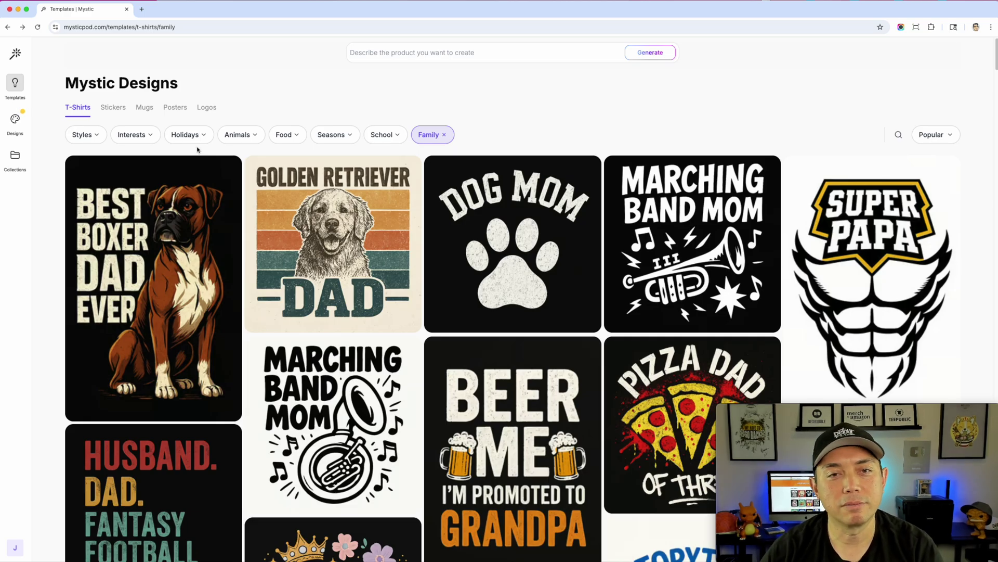
Step: Open the Slices of Daditude remix with the tagline "A Slice Above" from My Designs and return to the designs overview
{"action": "left_click", "coordinate": [15, 120]}
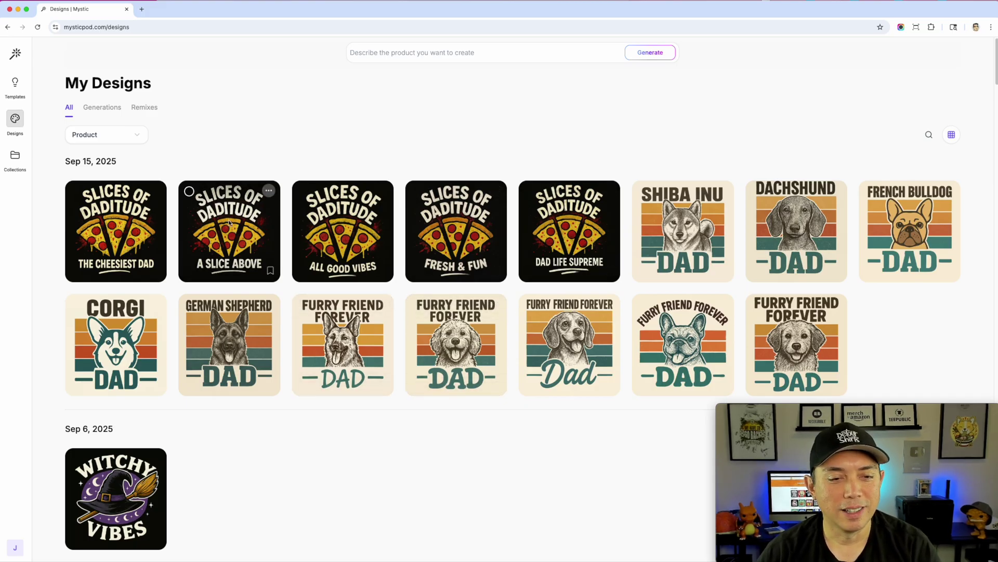
{"action": "left_click", "coordinate": [235, 237]}
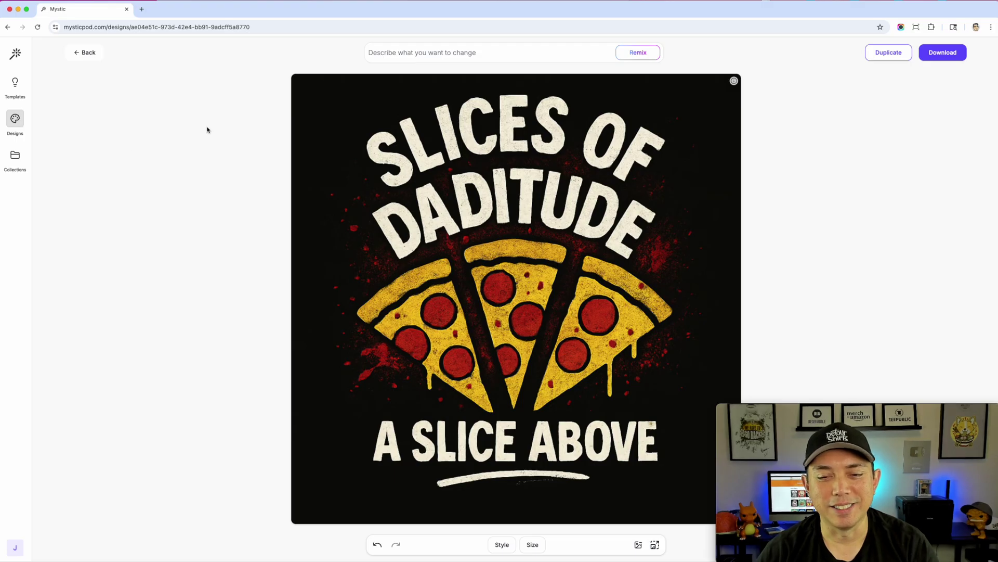
{"action": "left_click", "coordinate": [83, 52]}
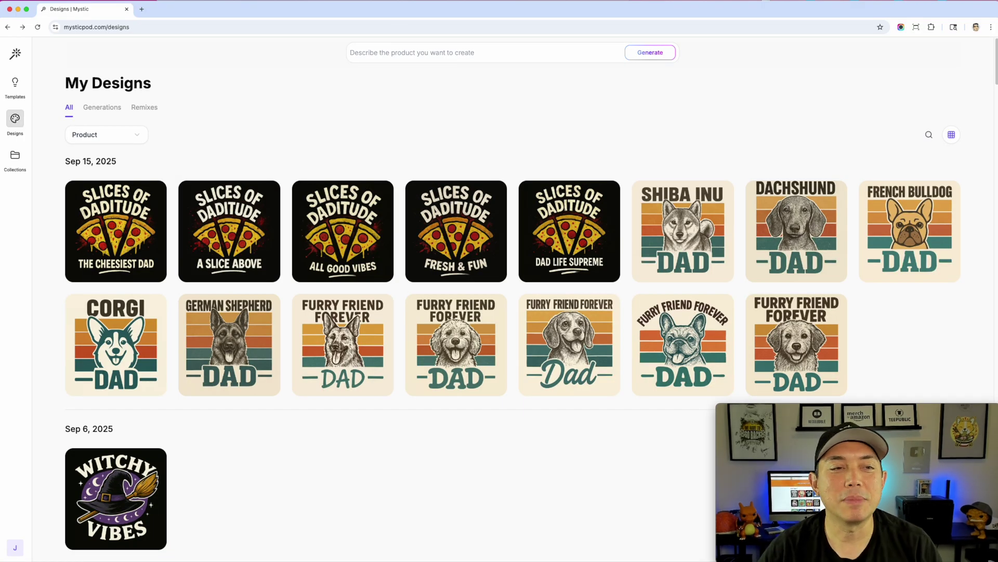
Step: Return to the T-shirt templates and look through the filter categories, such as Styles and Interests
{"action": "left_click", "coordinate": [13, 82]}
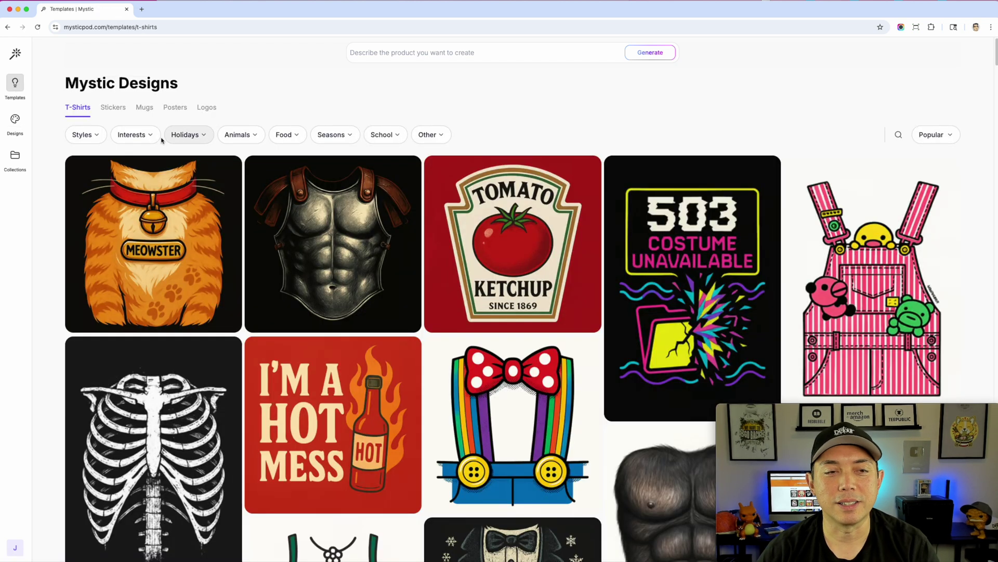
{"action": "left_click", "coordinate": [91, 137]}
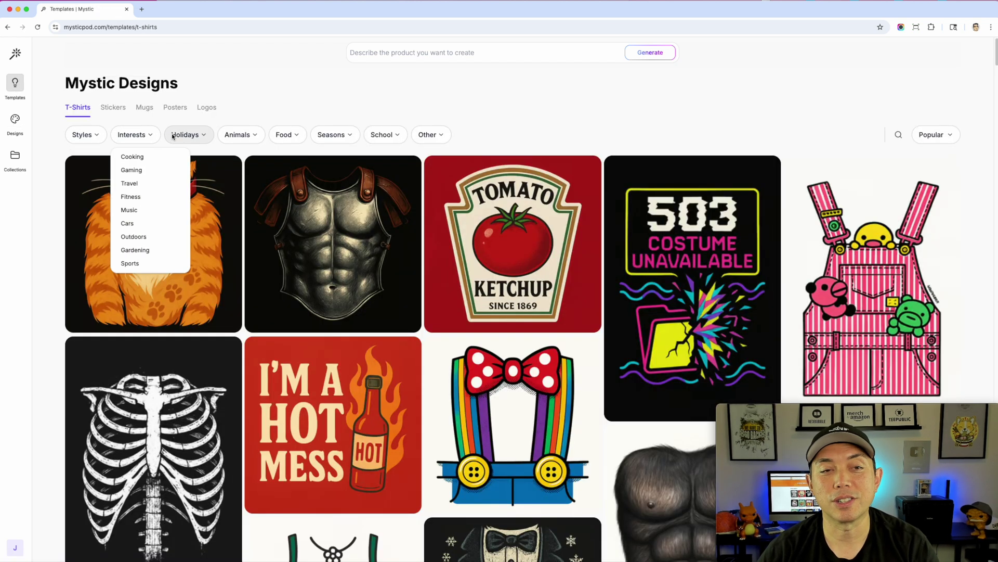